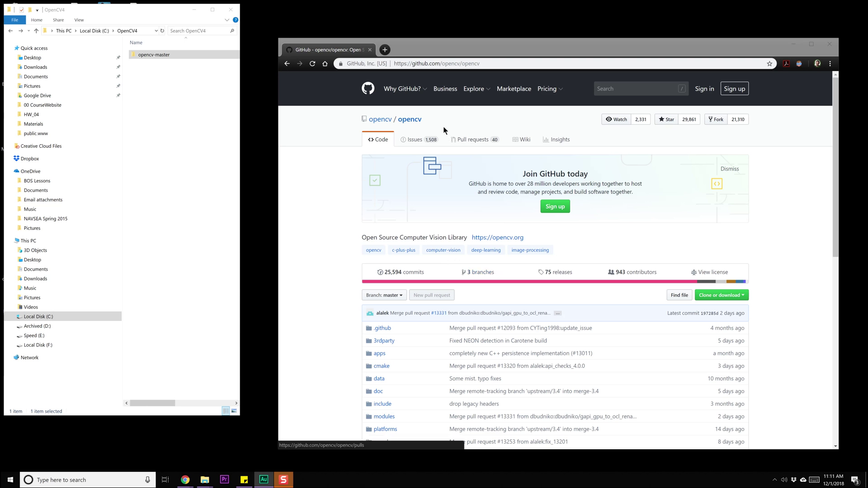
scroll(410, 124, "down", 1)
Dismiss the download options and show C:\OpenCV4 in a widened Explorer window
left_click(726, 256)
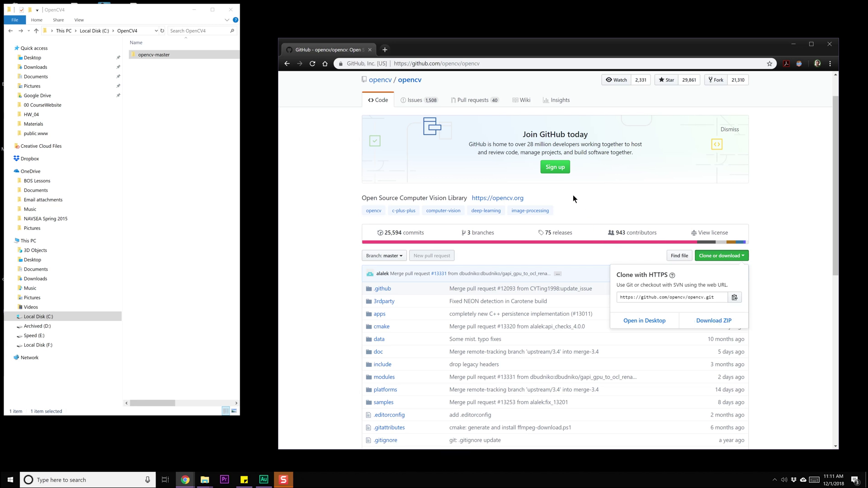
scroll(555, 266, "up", 1)
left_click(325, 222)
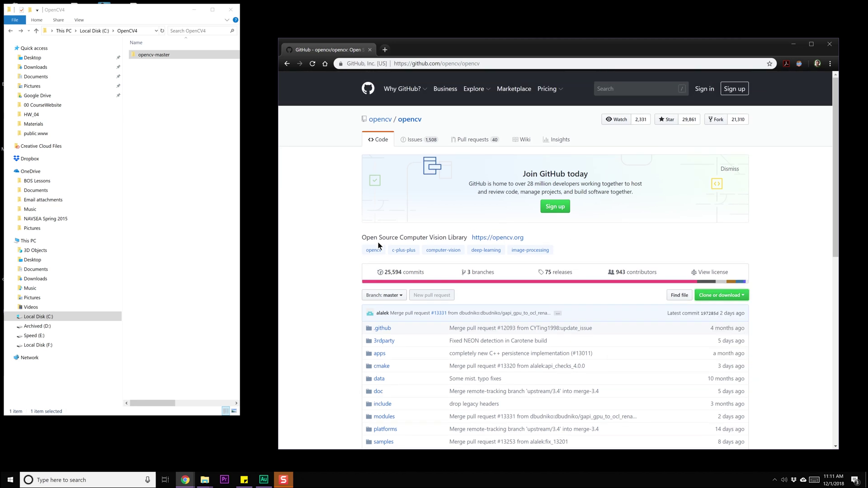
left_click_drag(124, 17, 164, 29)
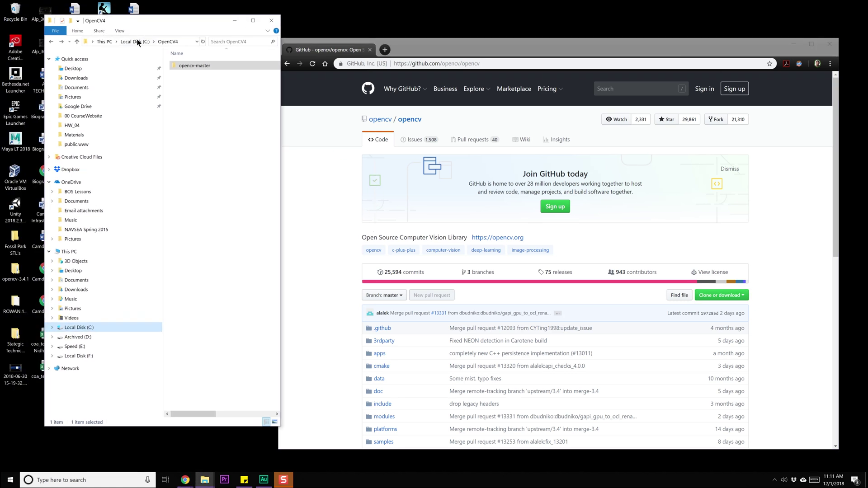
left_click(136, 41)
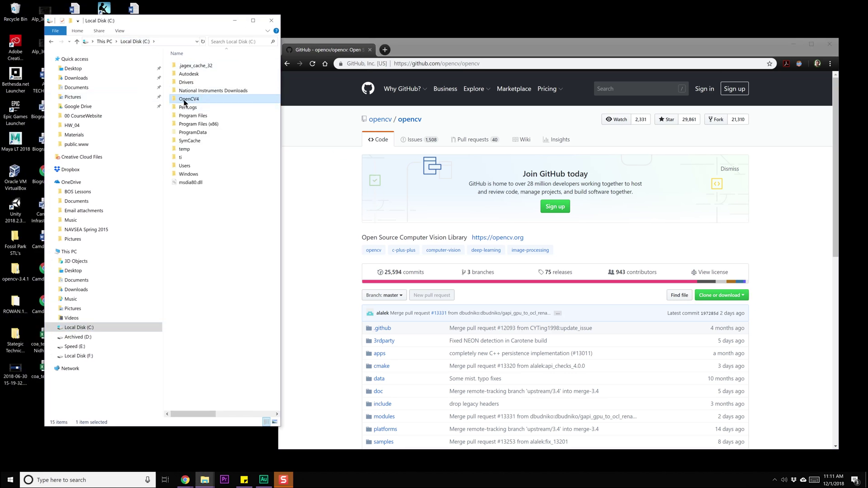
double_click(188, 98)
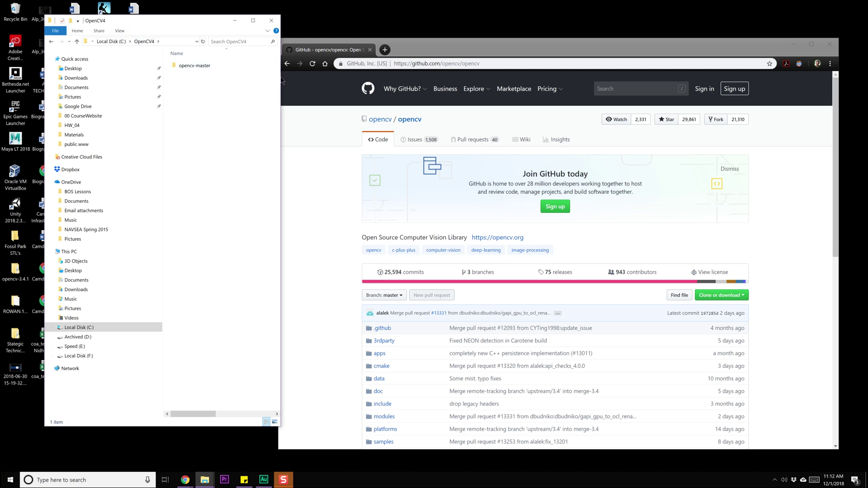
left_click_drag(279, 81, 385, 80)
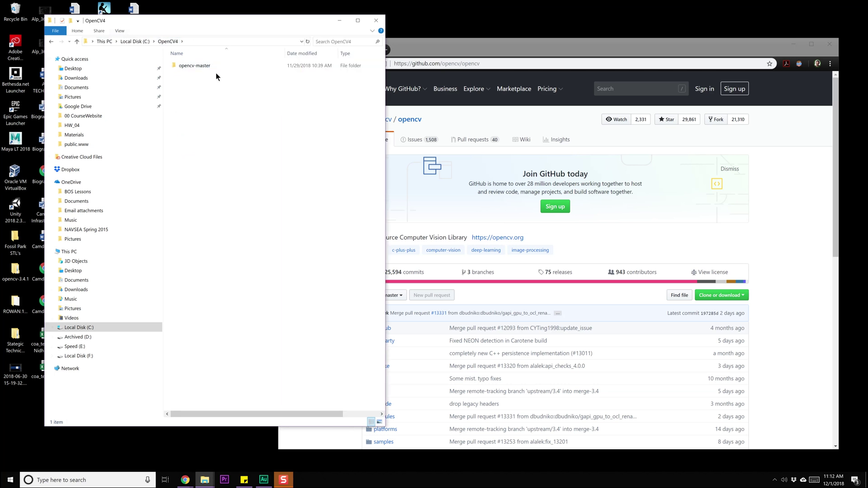
Minimize Chrome and launch cmake-gui from the Start menu search
left_click(794, 43)
left_click_drag(226, 26, 186, 16)
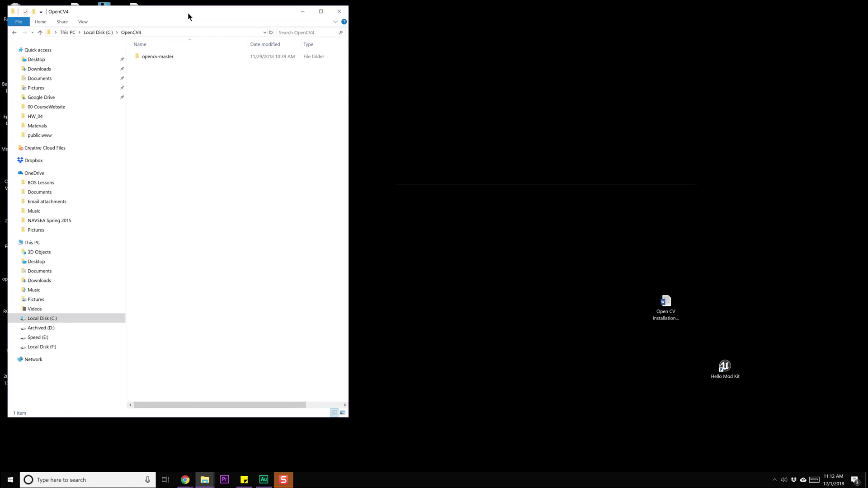
left_click(19, 479)
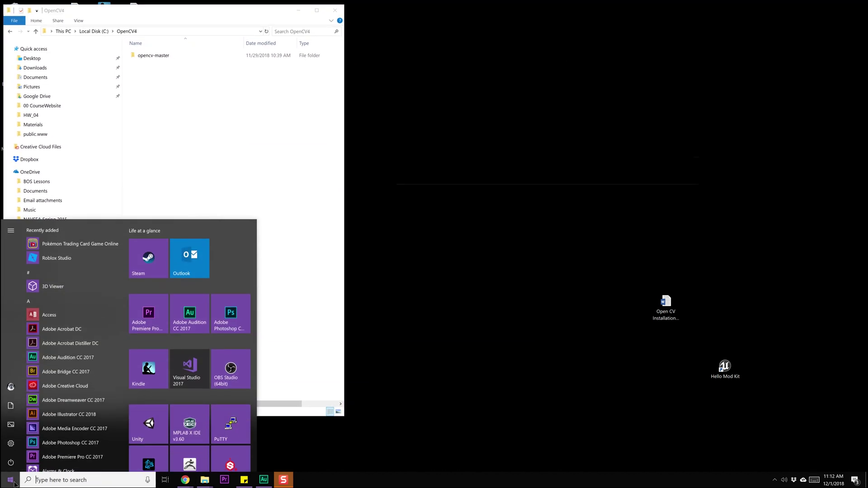
type("cmak")
key("Return")
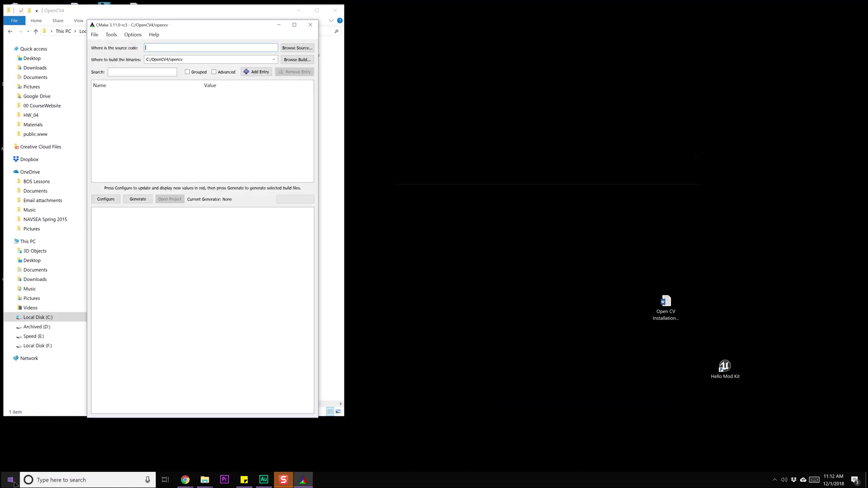
mouse_move(206, 25)
left_mouse_down()
mouse_move(616, 45)
mouse_move(658, 38)
left_mouse_up()
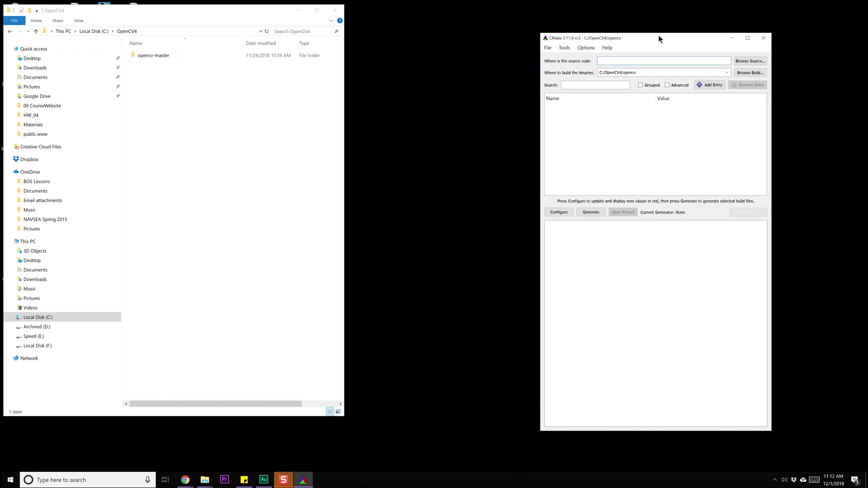
Set the CMake source path to C:/OpenCV4/opencv-master
left_click_drag(540, 133, 456, 133)
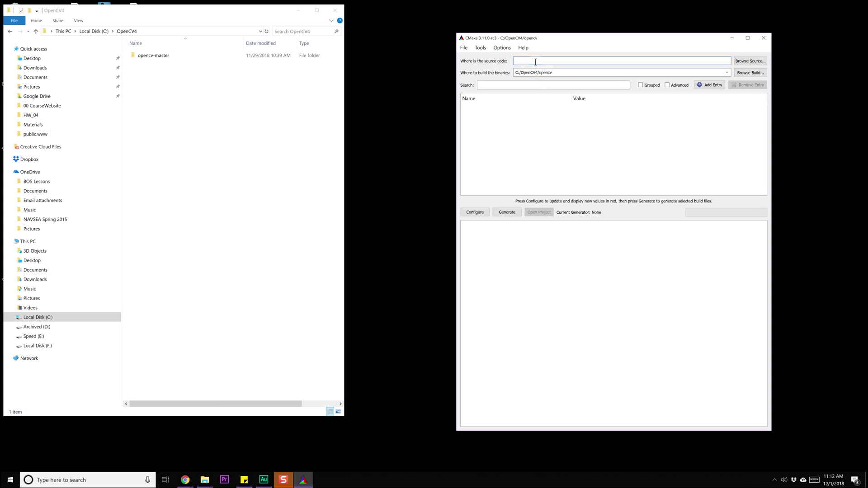
left_click(741, 62)
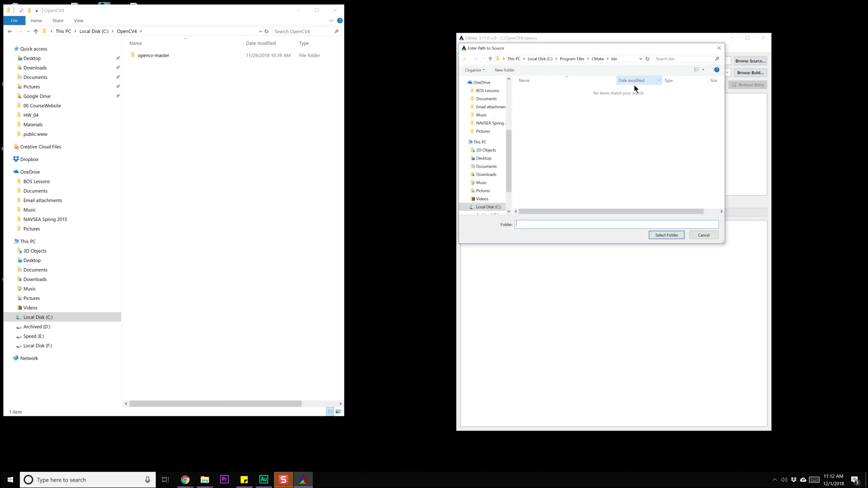
left_click_drag(570, 45, 524, 62)
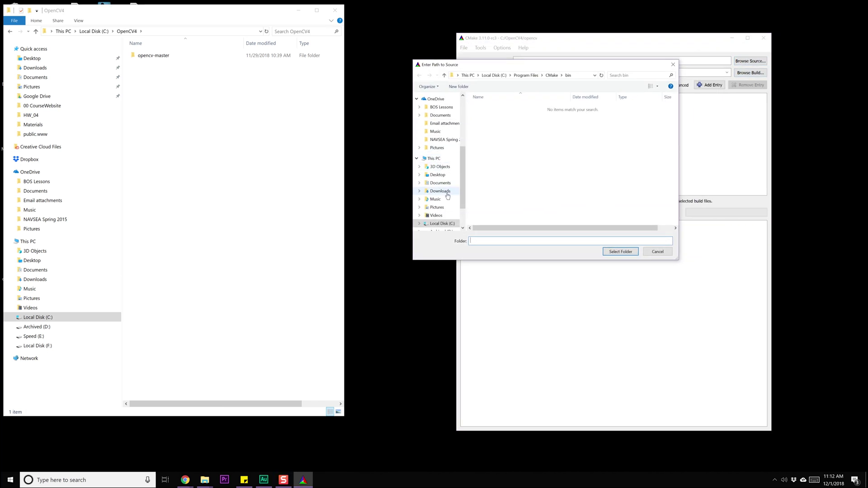
left_click(441, 223)
double_click(497, 136)
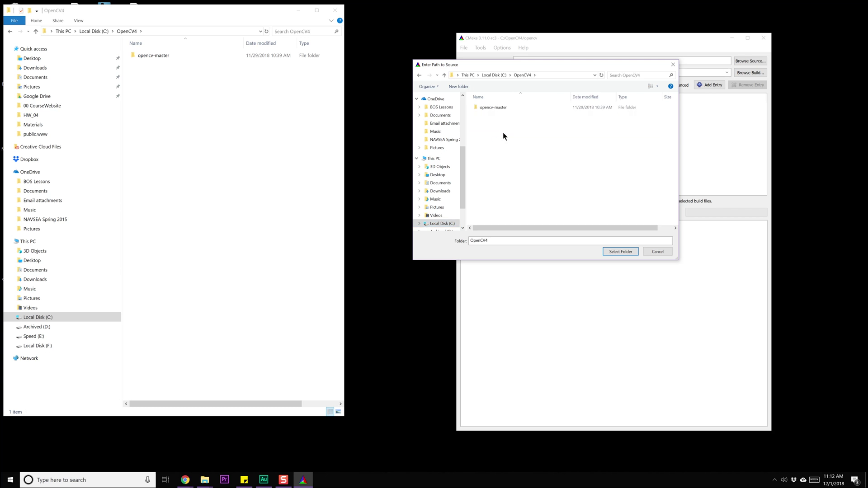
left_click(500, 109)
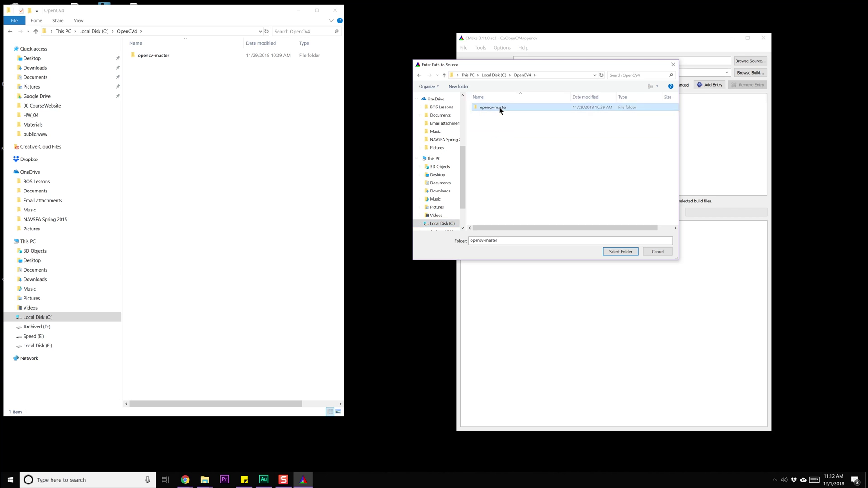
left_click(613, 252)
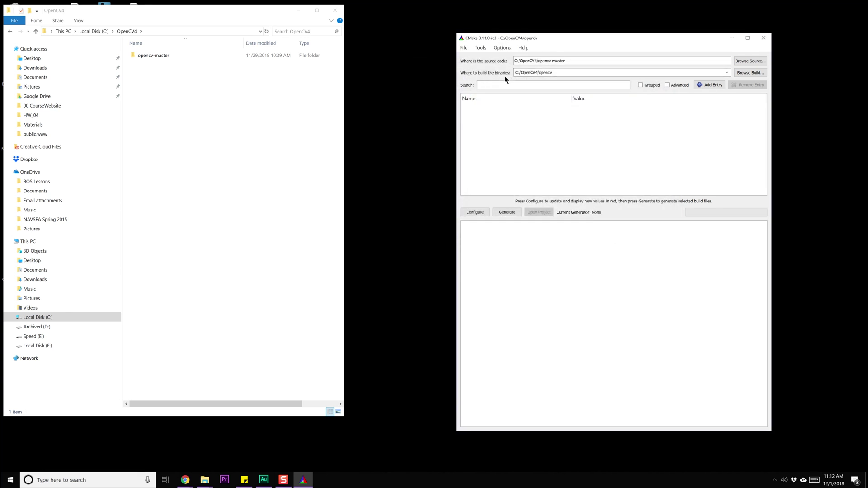
Create a new opencv4 folder in C:\OpenCV4 and set it as the build path
left_click(542, 72)
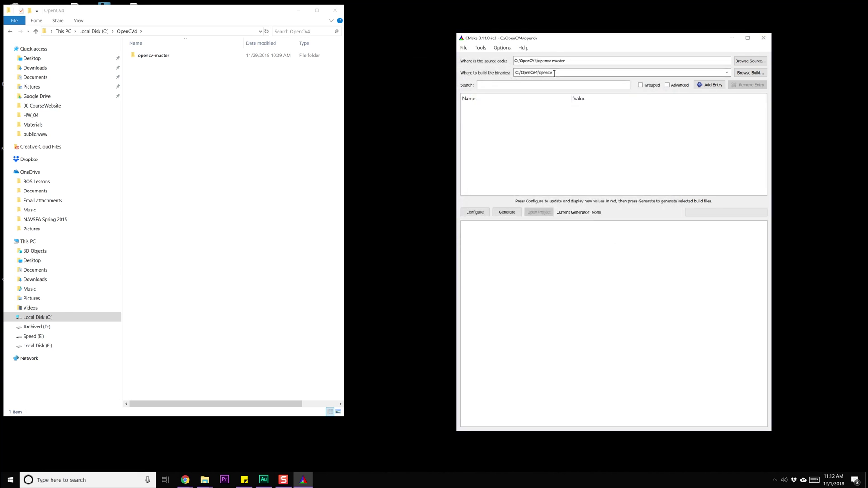
left_click(750, 73)
right_click(493, 145)
mouse_move(511, 258)
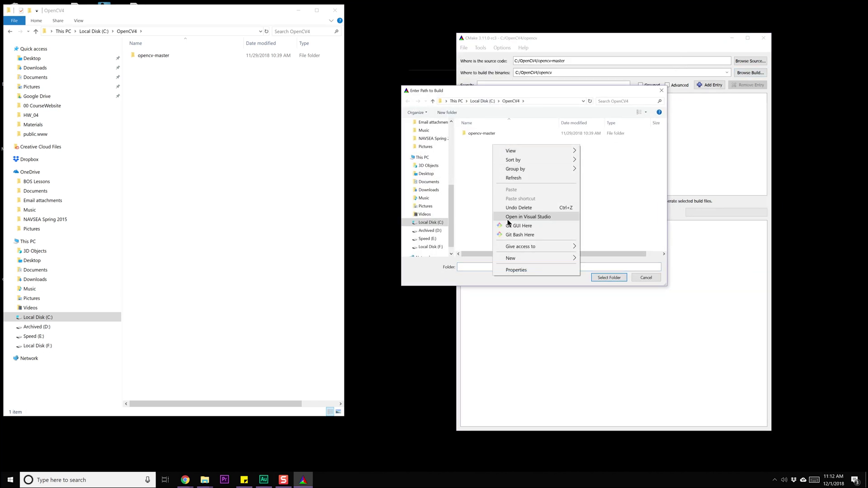
left_click(590, 259)
type("opencv")
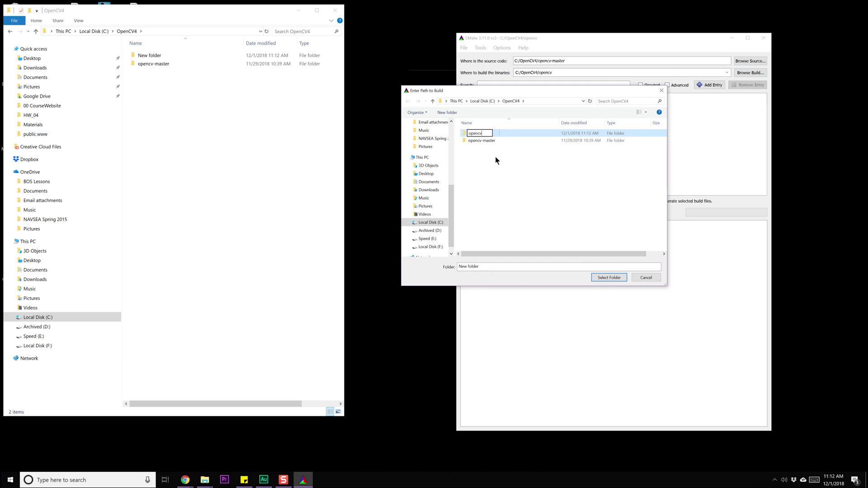
type("4")
key("Return")
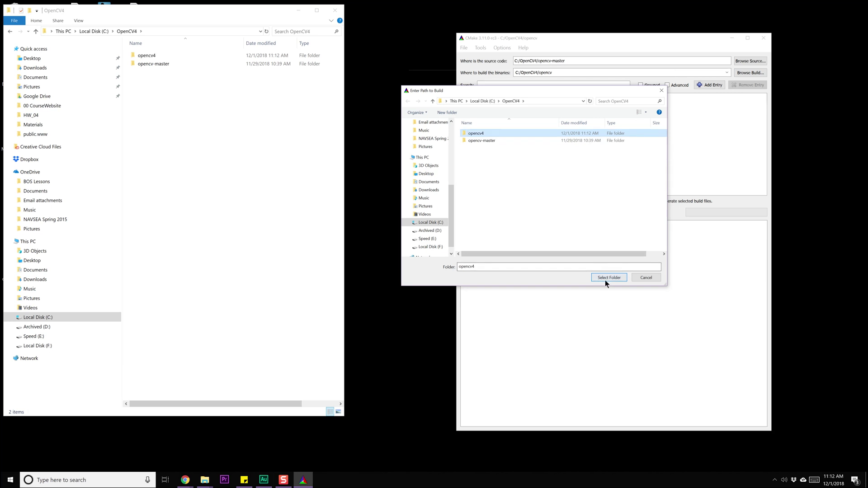
left_click(609, 278)
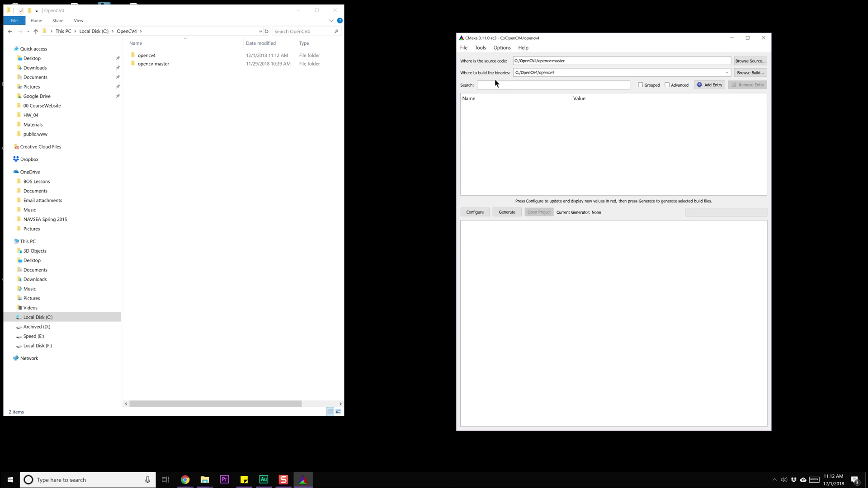
left_click(477, 214)
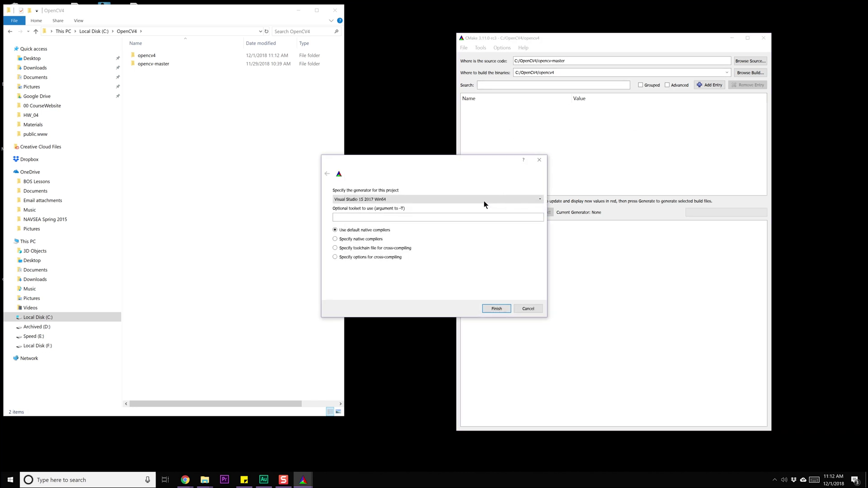
Choose the Visual Studio 15 2017 Win64 generator and run the first configure
left_click(400, 200)
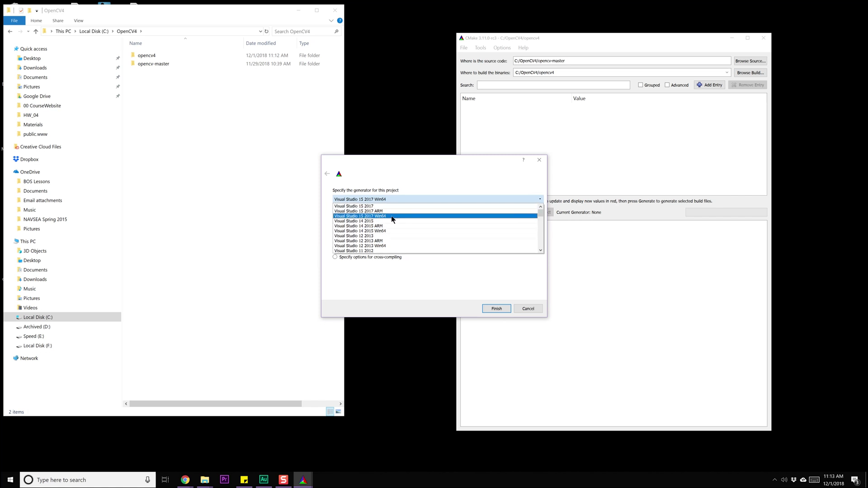
left_click(382, 217)
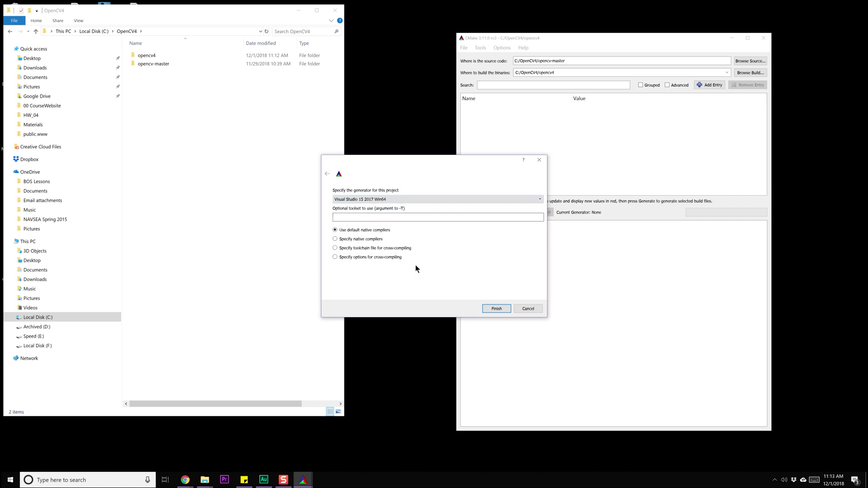
left_click(496, 310)
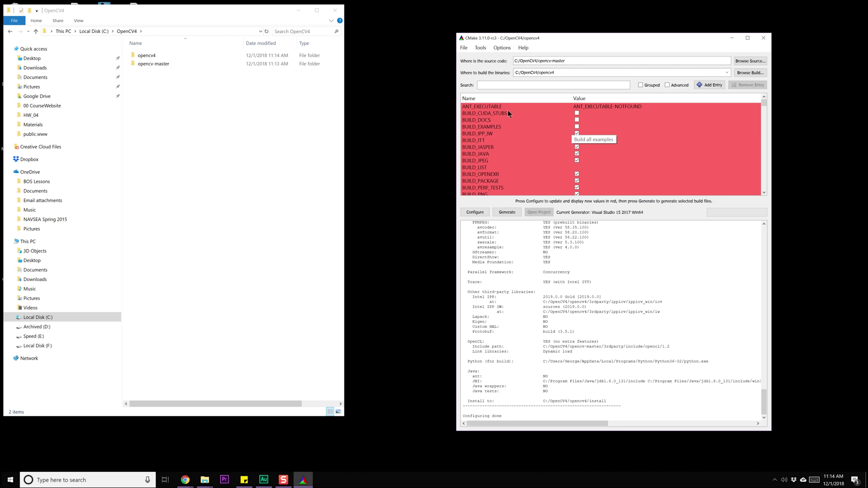
Enable docs/examples and WITH_OPENGL in the cache entries, then generate the Visual Studio files
left_click(577, 120)
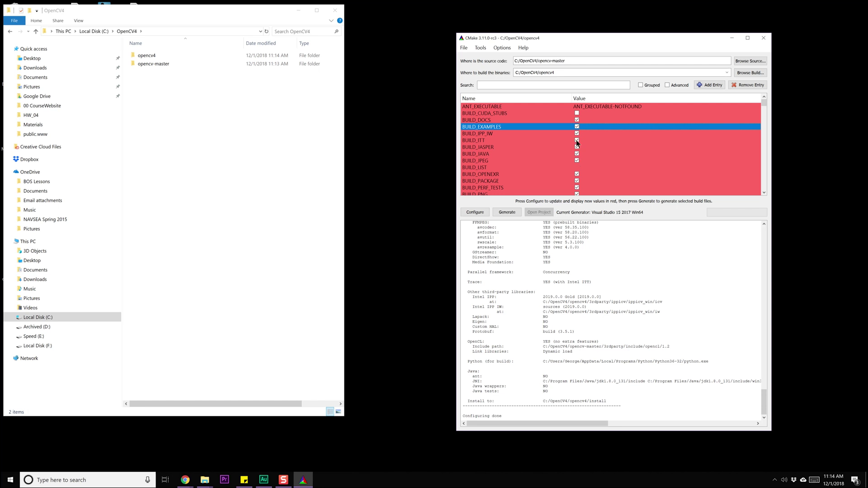
scroll(536, 163, "down", 6)
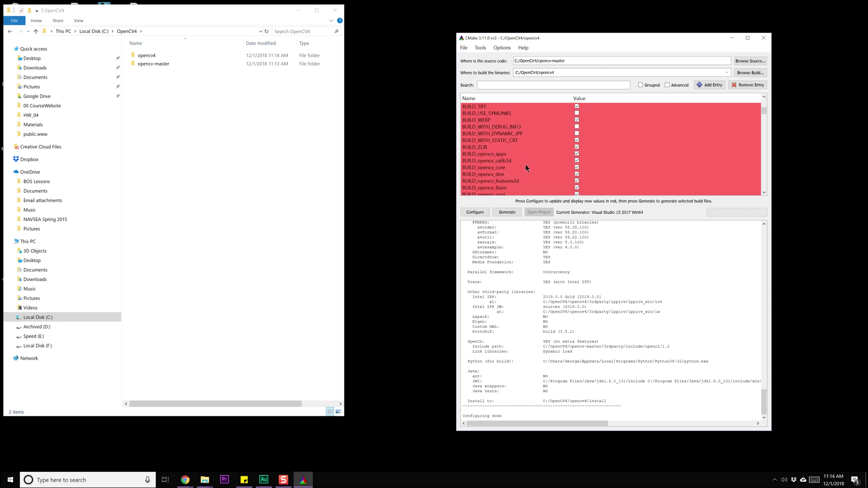
scroll(521, 153, "down", 1)
scroll(507, 137, "down", 1)
left_click(502, 128)
left_click(509, 161)
scroll(510, 156, "down", 1)
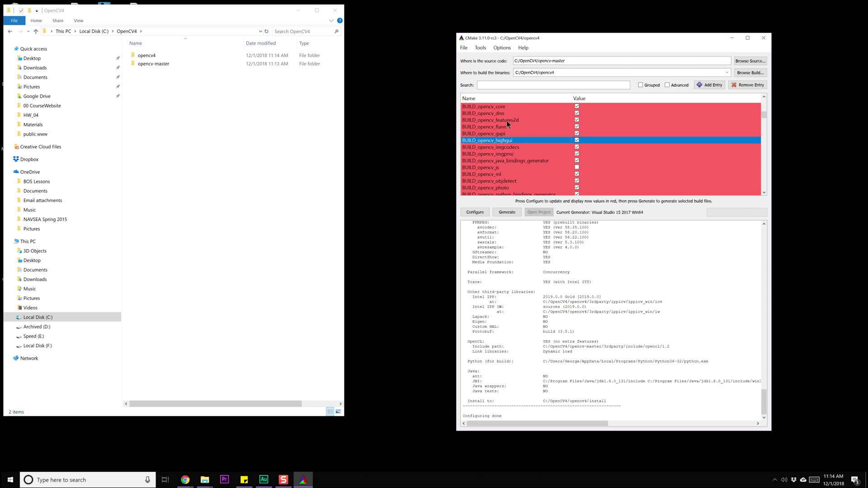
scroll(534, 167, "down", 2)
scroll(534, 167, "down", 1)
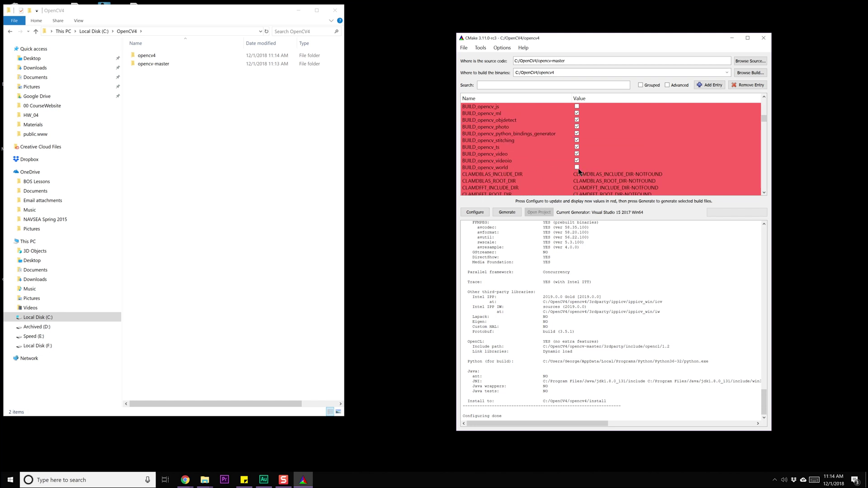
scroll(576, 157, "down", 1)
scroll(576, 156, "down", 1)
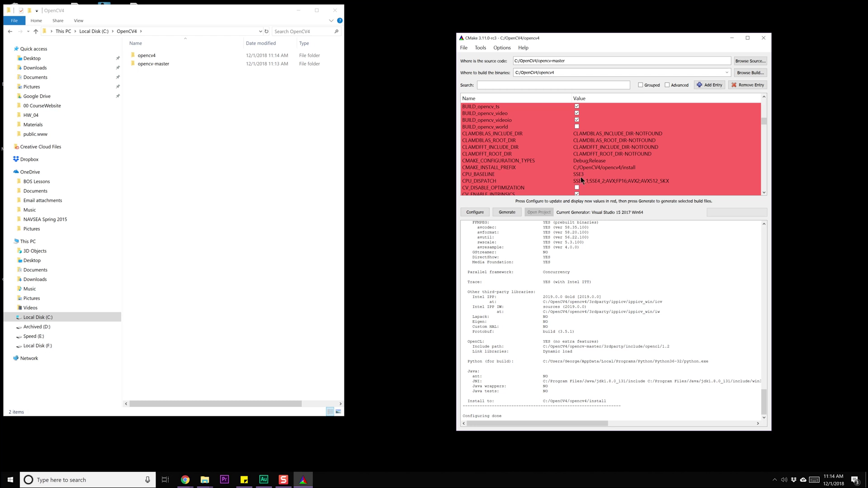
scroll(578, 175, "down", 1)
scroll(520, 168, "down", 3)
scroll(521, 166, "down", 1)
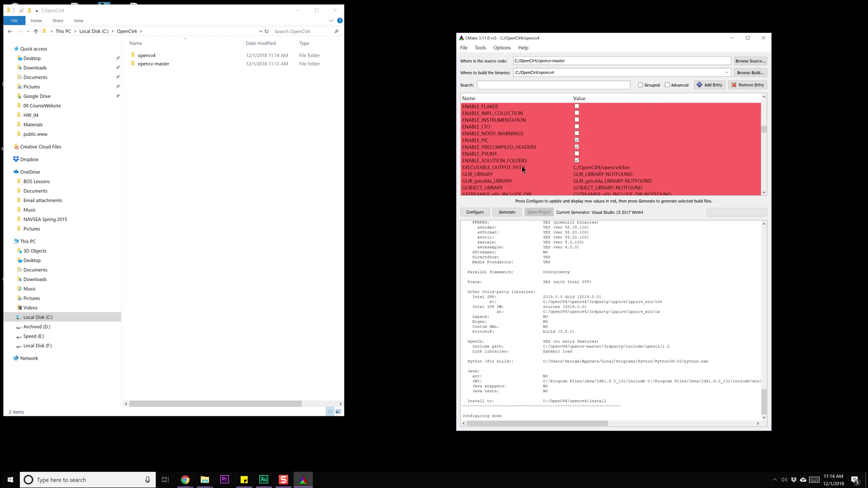
scroll(521, 166, "down", 1)
scroll(522, 167, "down", 2)
scroll(521, 166, "down", 3)
scroll(524, 163, "down", 2)
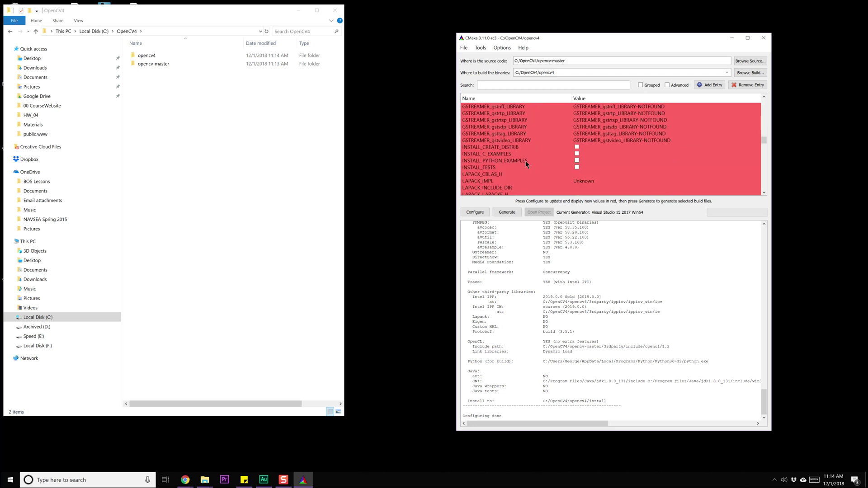
scroll(523, 154, "down", 1)
scroll(536, 156, "down", 2)
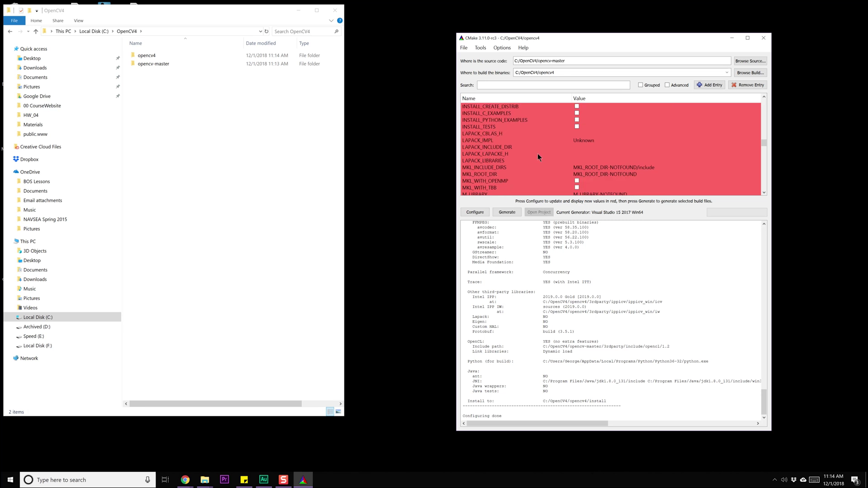
scroll(538, 157, "down", 1)
scroll(538, 156, "down", 1)
scroll(538, 154, "down", 3)
scroll(538, 153, "down", 1)
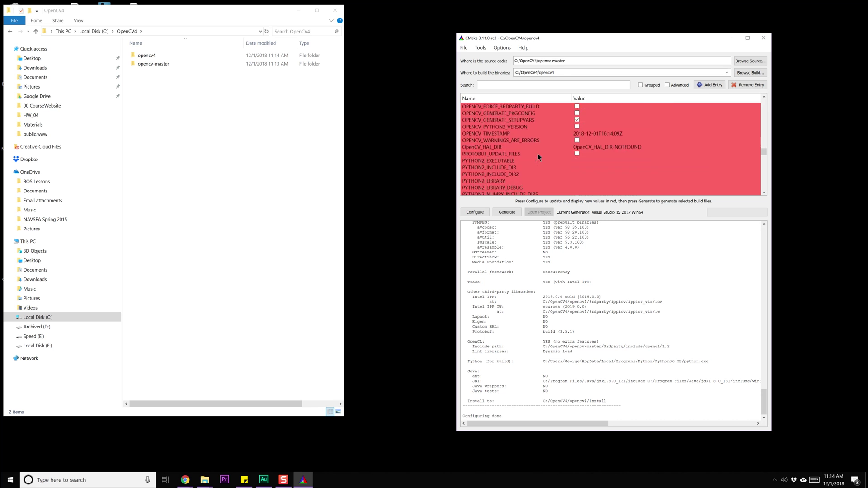
scroll(542, 153, "down", 2)
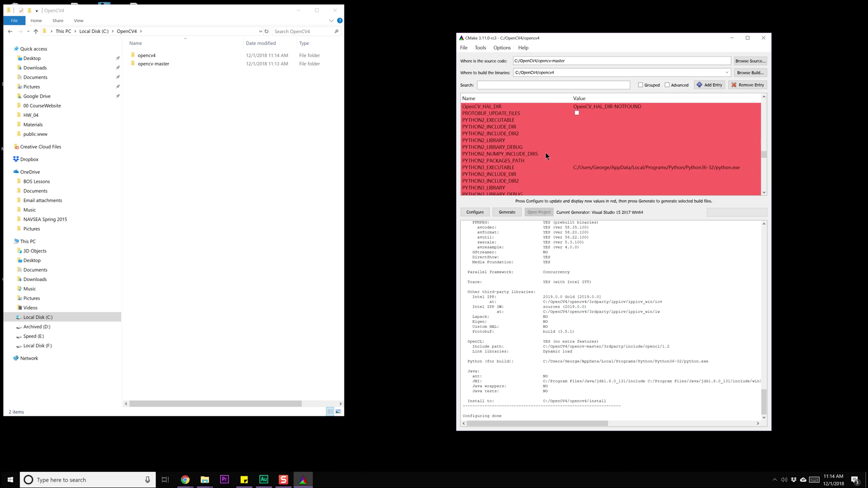
scroll(546, 154, "down", 2)
scroll(546, 154, "down", 1)
scroll(545, 155, "down", 1)
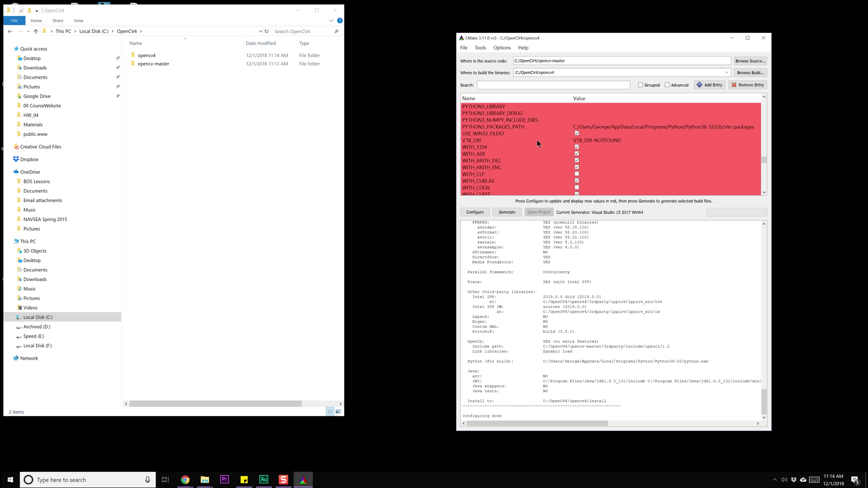
scroll(538, 142, "down", 1)
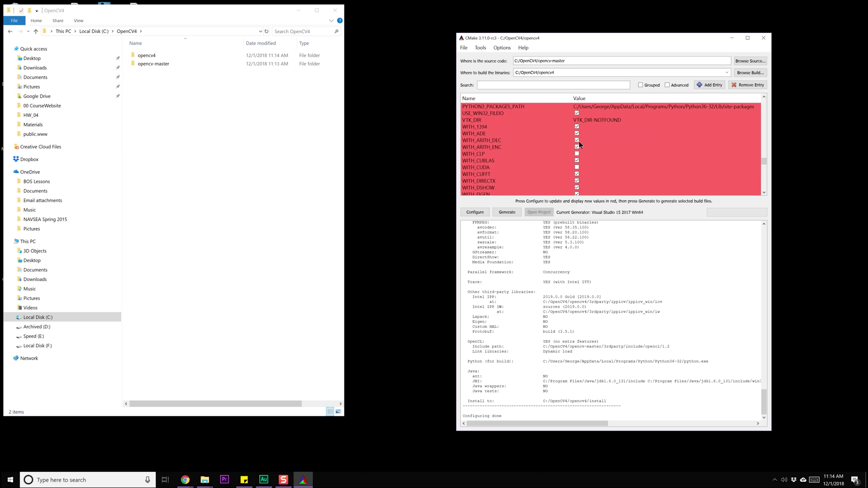
scroll(576, 163, "down", 1)
scroll(575, 163, "down", 2)
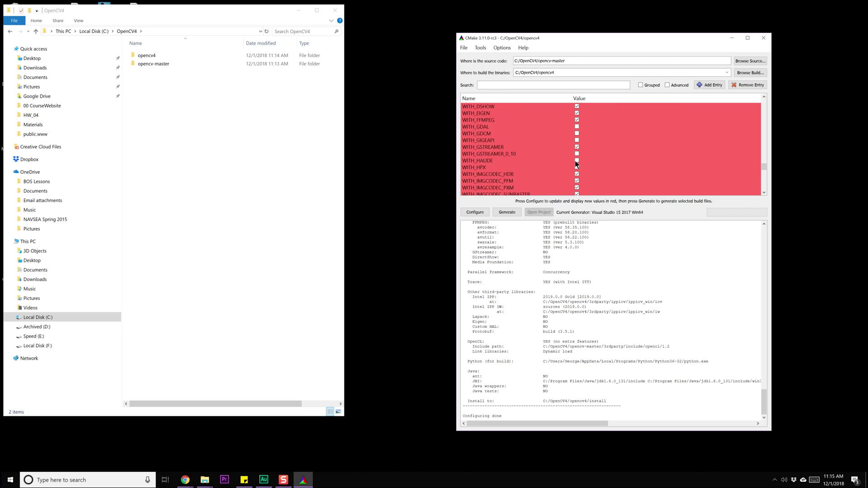
scroll(576, 163, "down", 2)
scroll(575, 163, "down", 2)
scroll(575, 163, "down", 1)
scroll(575, 162, "down", 2)
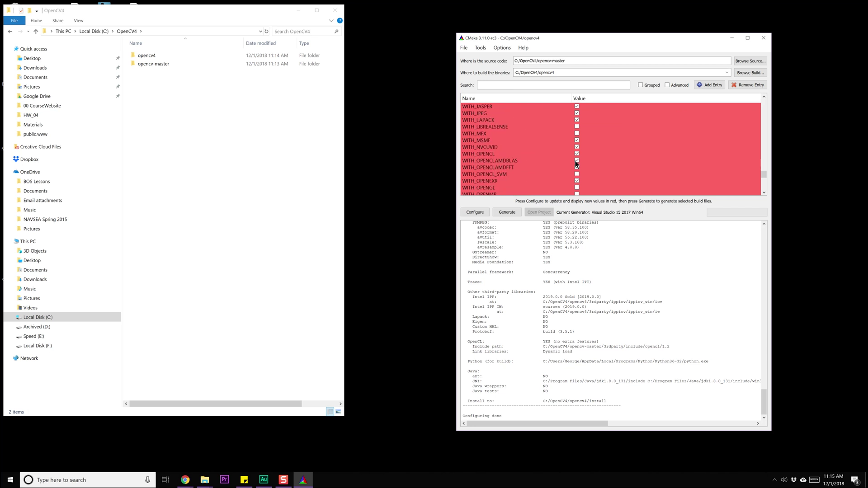
scroll(576, 163, "down", 1)
scroll(576, 164, "down", 3)
left_click(472, 161)
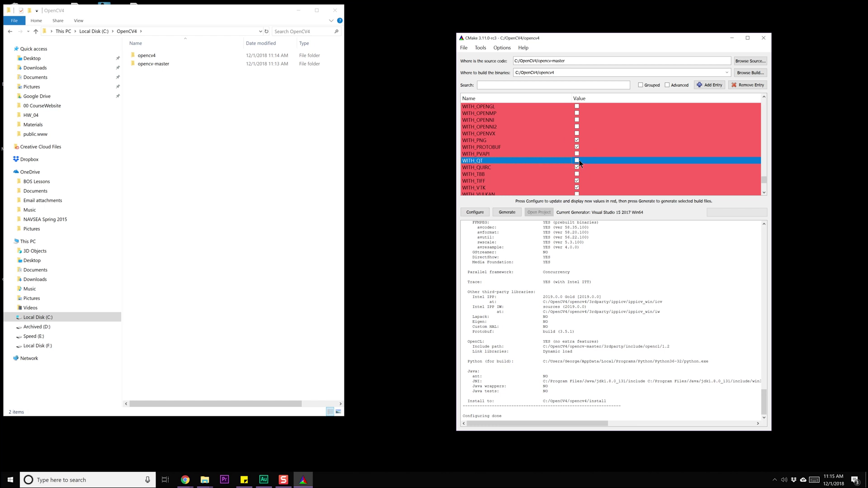
scroll(580, 161, "up", 3)
left_click(539, 168)
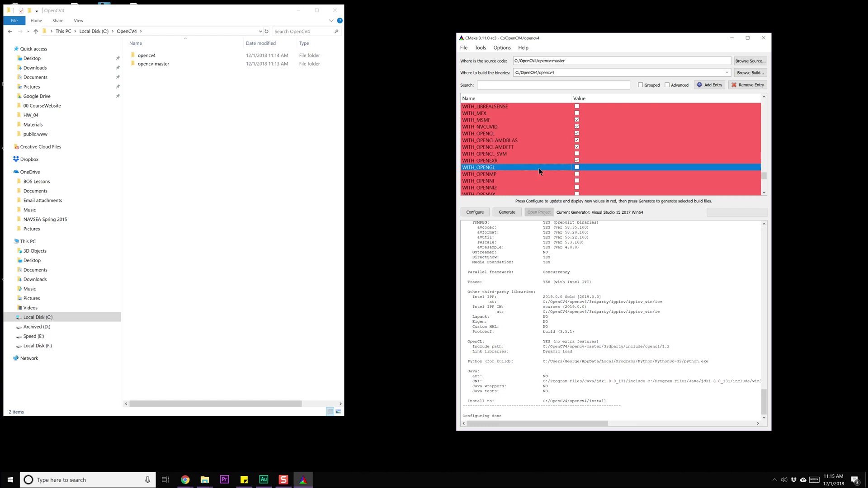
left_click(577, 168)
scroll(524, 133, "down", 5)
left_click(508, 212)
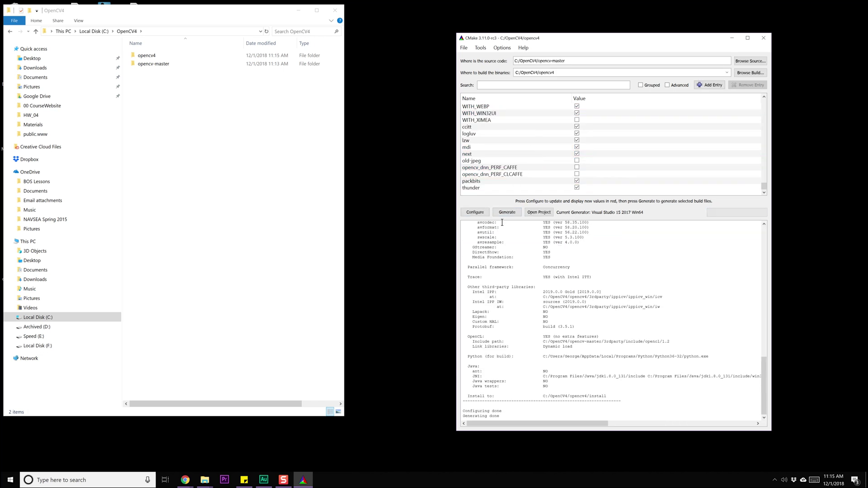
Locate OpenCV.sln in the opencv4 build folder and open it in Visual Studio 2017
left_click_drag(137, 14, 139, 12)
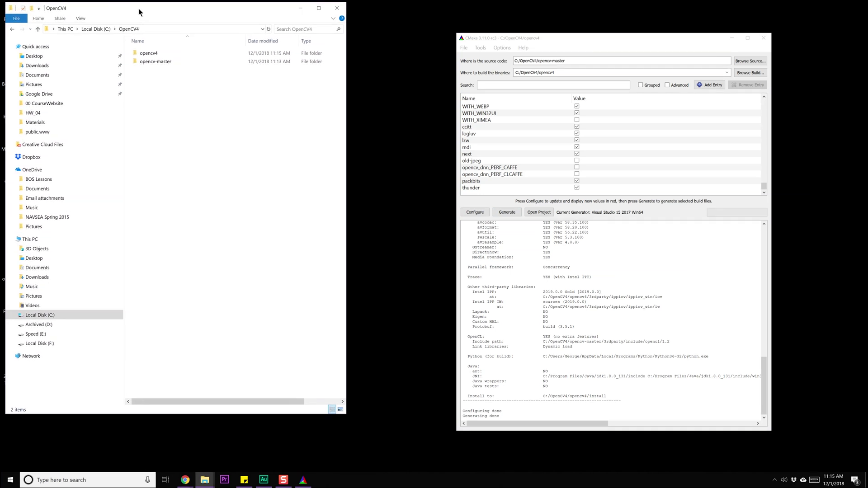
double_click(156, 53)
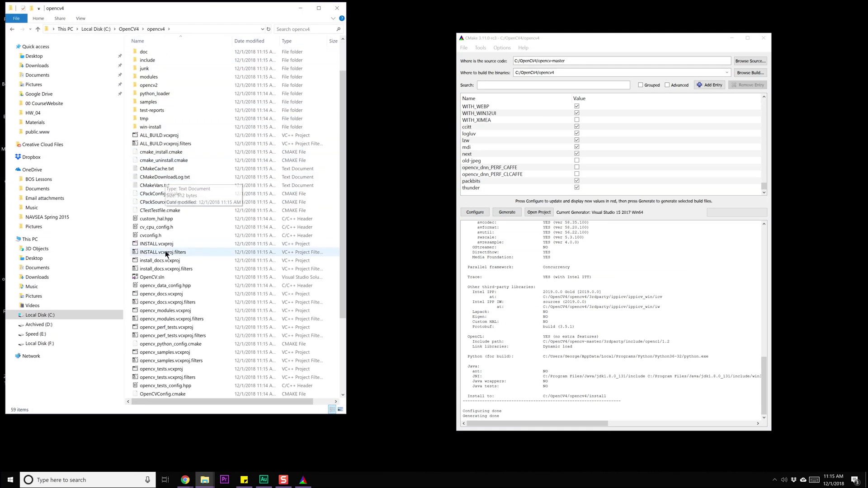
scroll(167, 252, "down", 4)
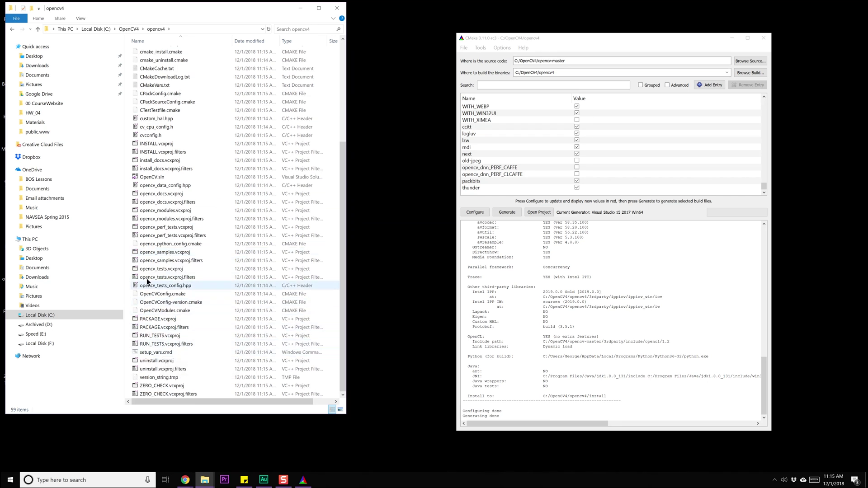
left_click(156, 179)
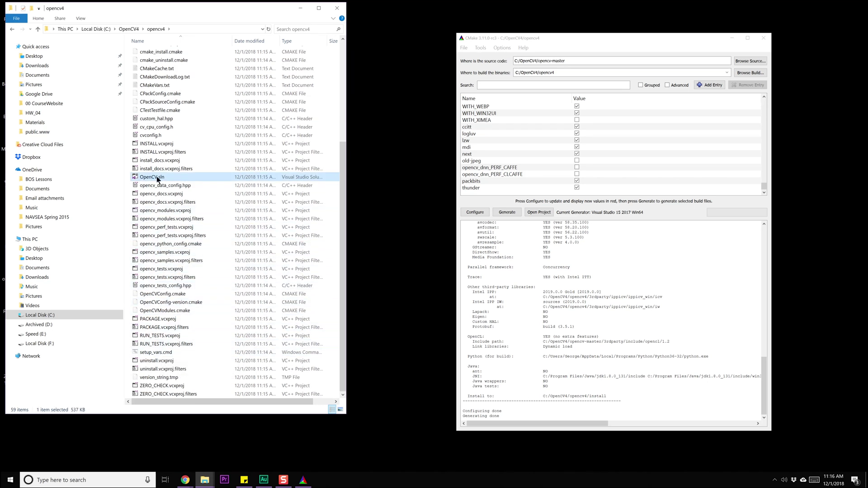
left_click(514, 229)
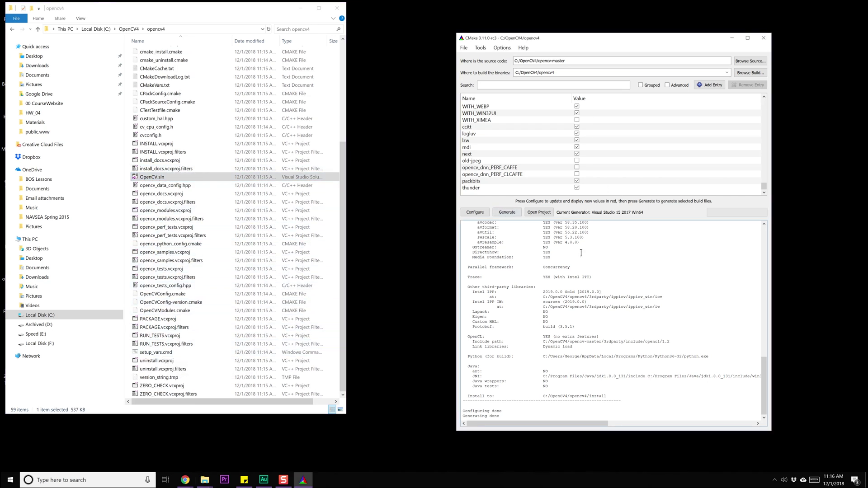
left_click(547, 215)
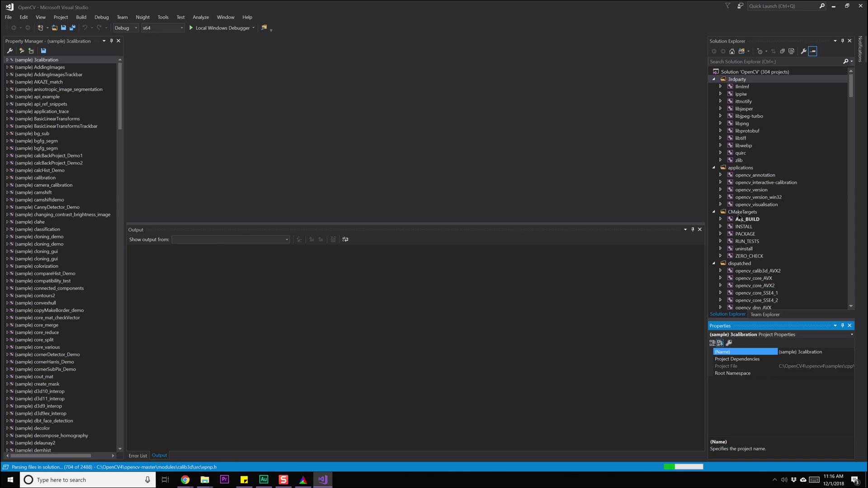
scroll(779, 276, "down", 4)
scroll(744, 129, "up", 2)
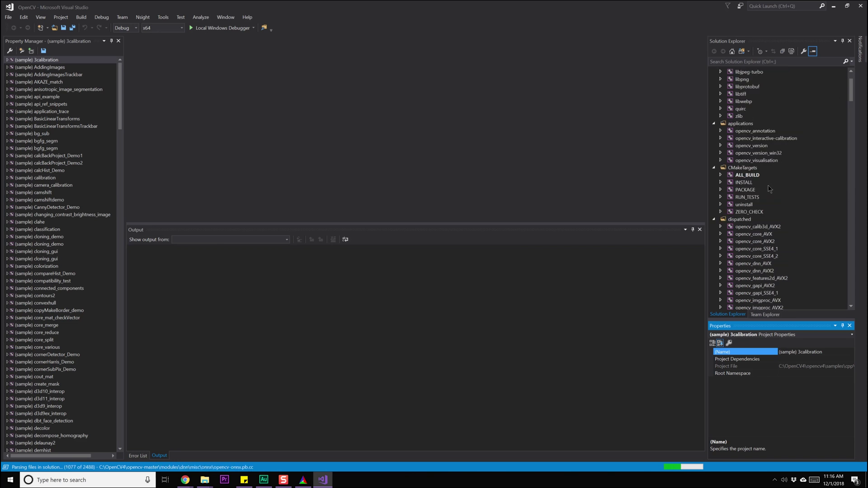
Build the ALL_BUILD target under CMakeTargets in the Debug x64 configuration
left_click(760, 175)
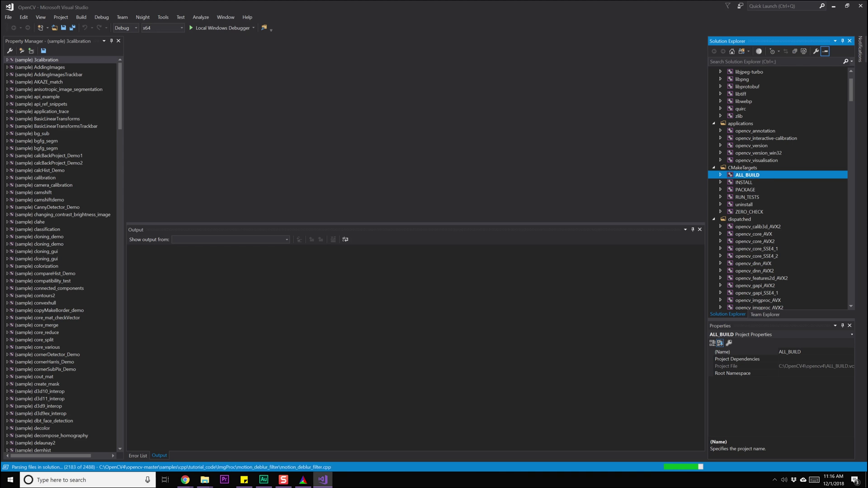
left_click(137, 28)
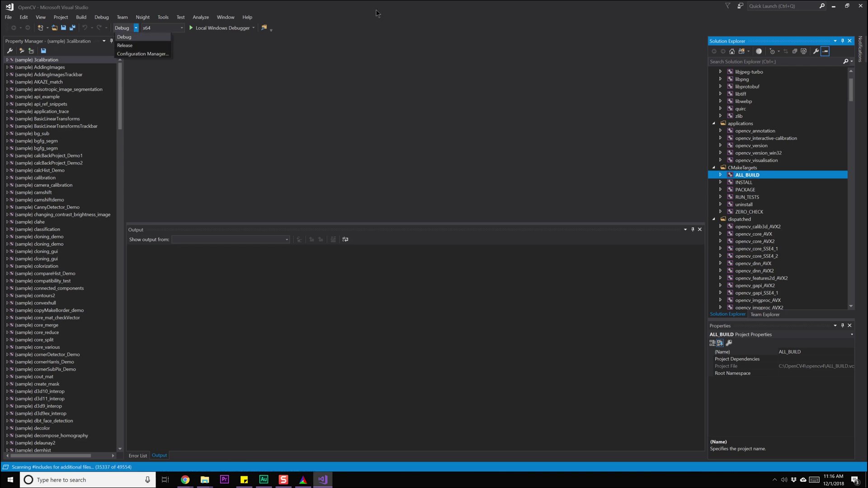
left_click(125, 37)
left_click(746, 185)
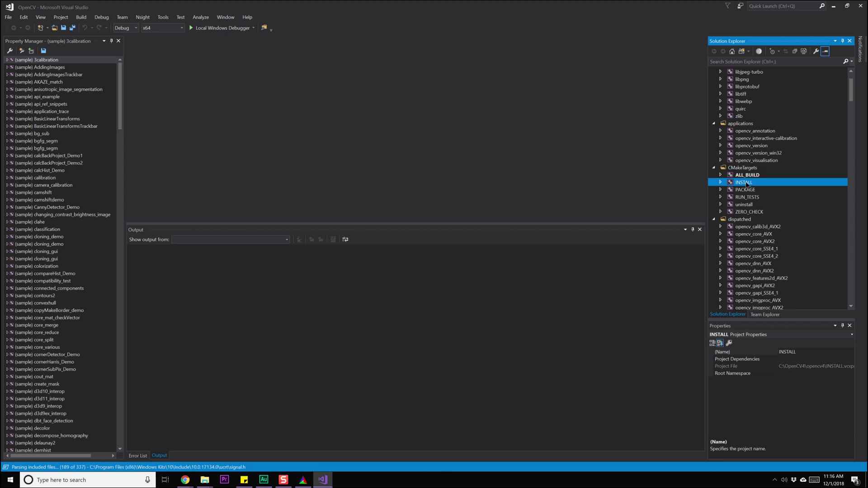
left_click(137, 28)
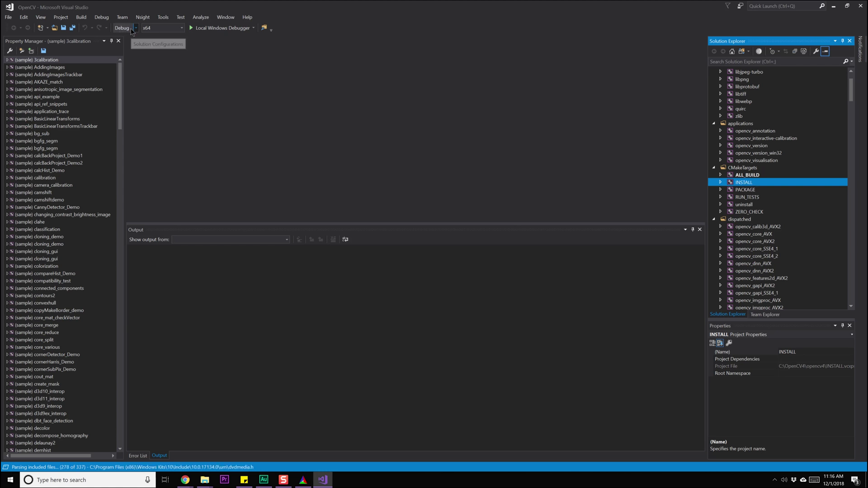
left_click(340, 27)
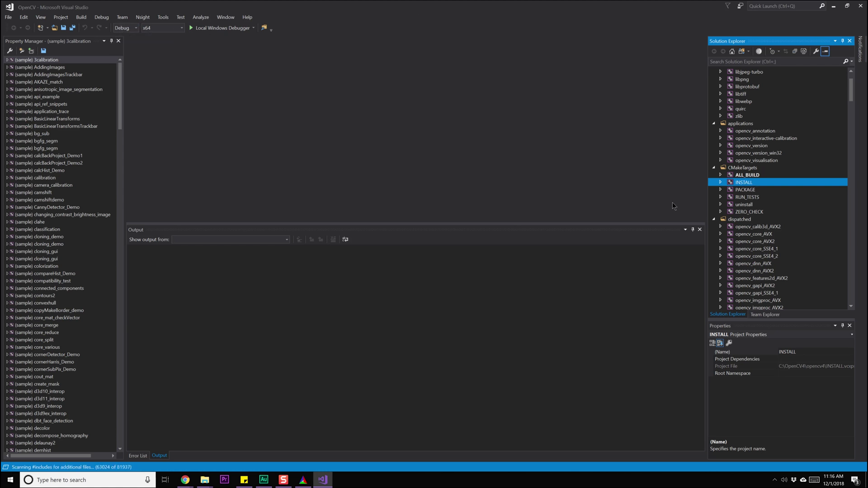
left_click(749, 176)
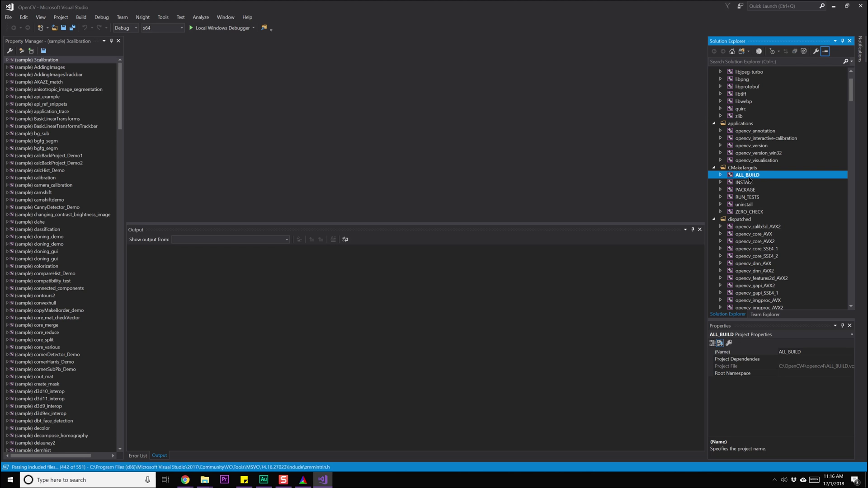
right_click(745, 177)
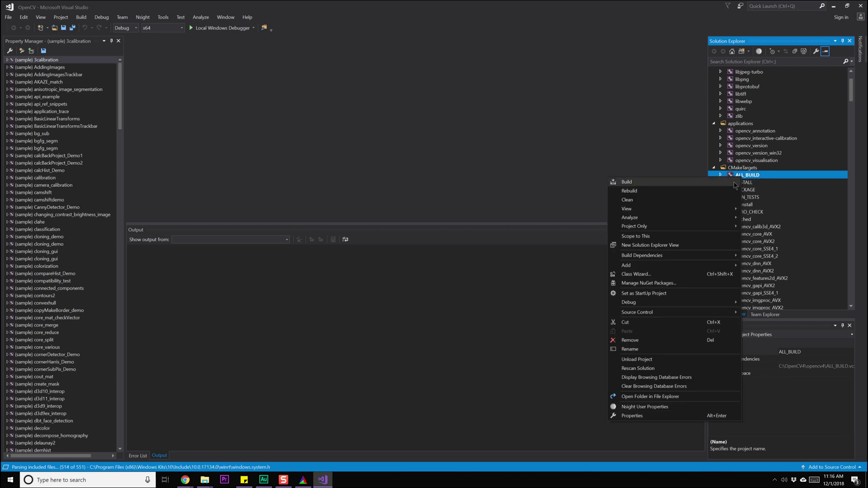
left_click(736, 183)
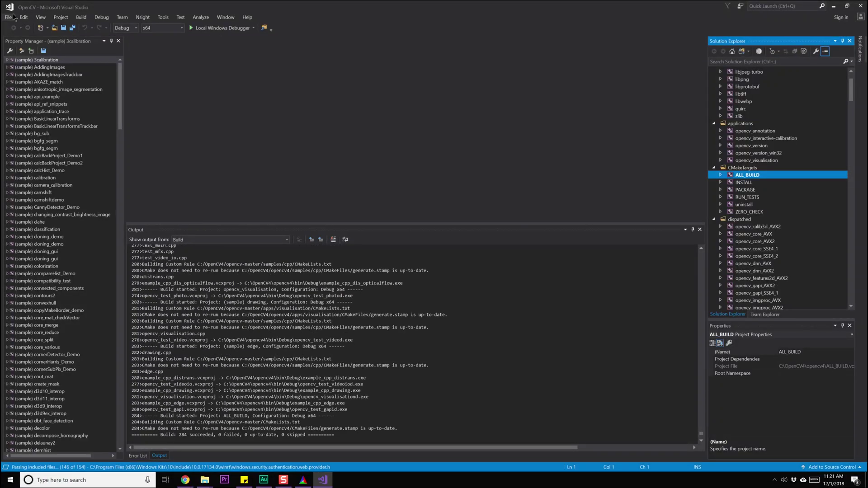
Switch the solution to Release and build the ALL_BUILD target
left_click(123, 28)
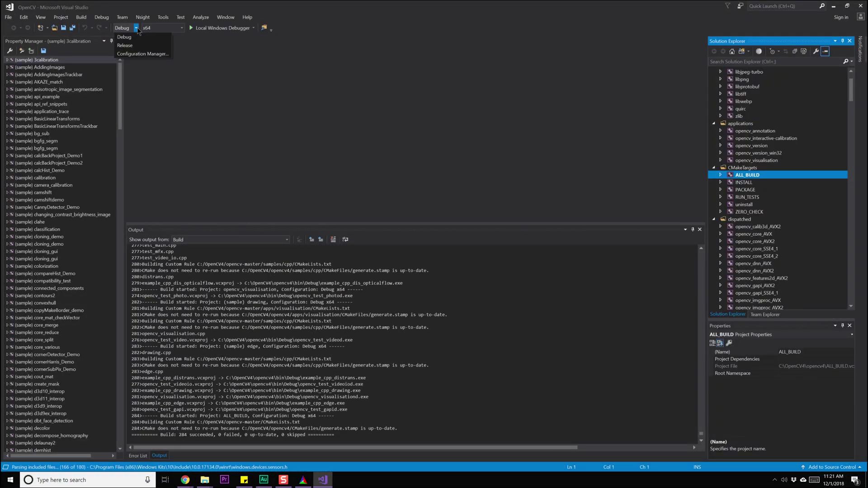
left_click(133, 41)
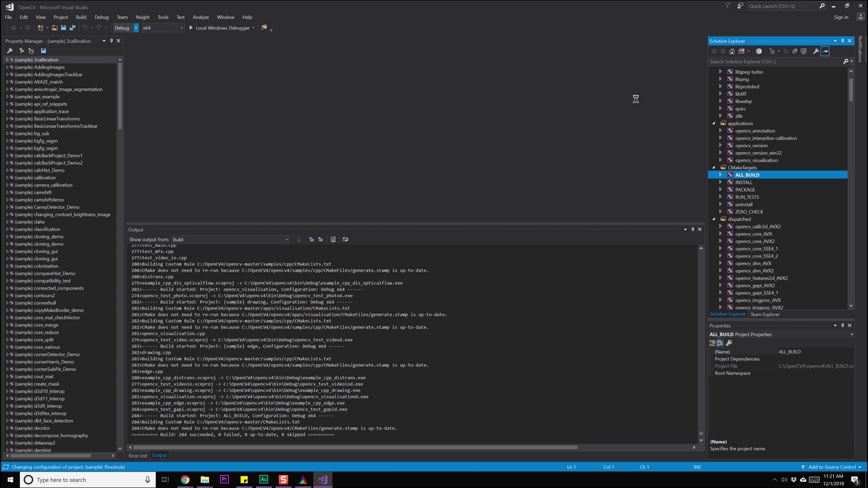
right_click(734, 180)
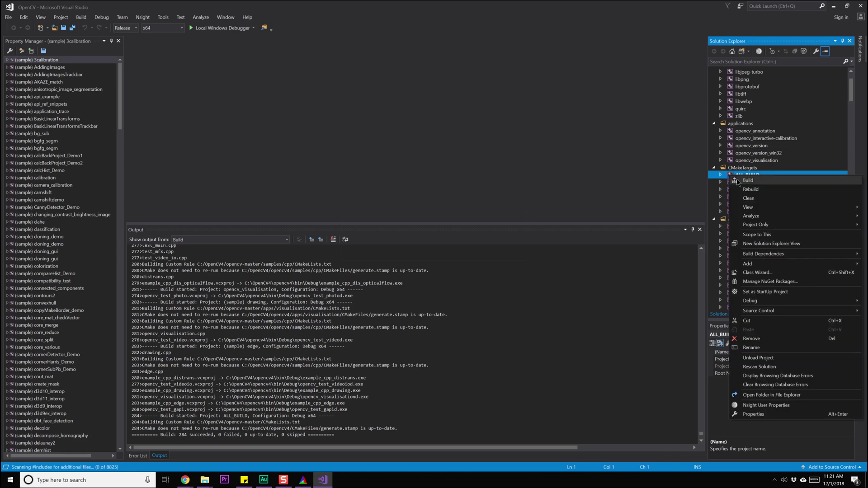
left_click(737, 180)
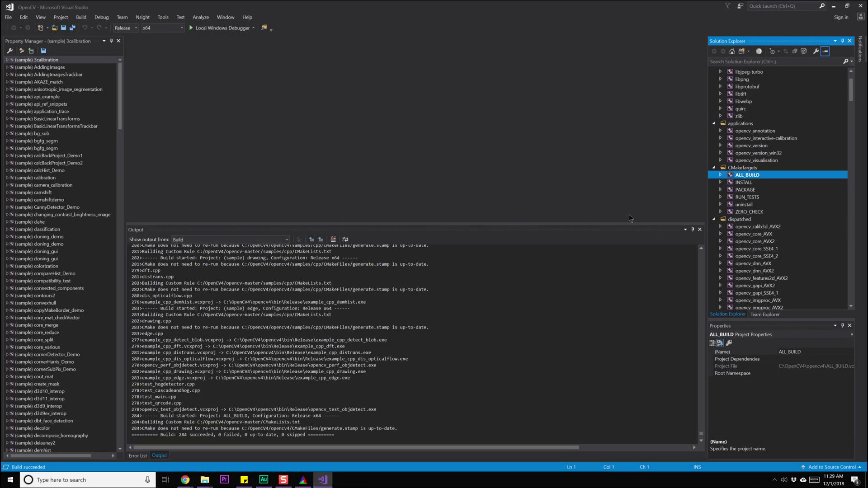
mouse_move(205, 480)
left_click(183, 441)
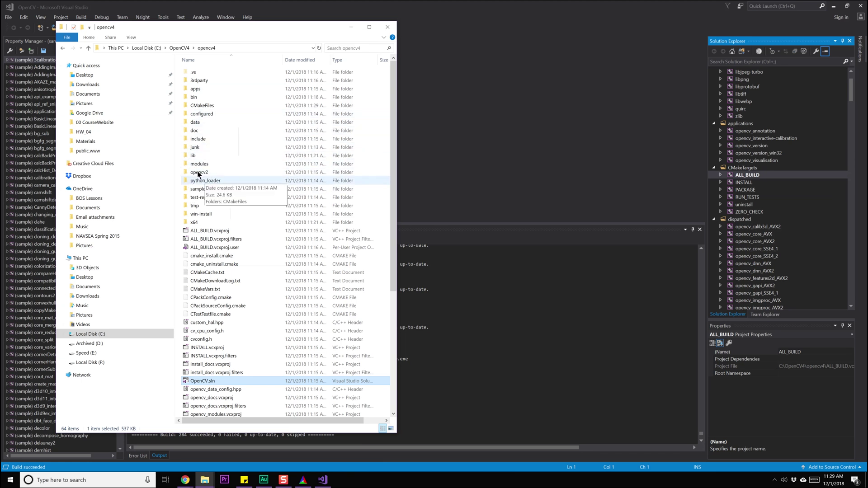
Build INSTALL in Release and check the install\x64\vc15 output folder
left_click(351, 27)
left_click(745, 183)
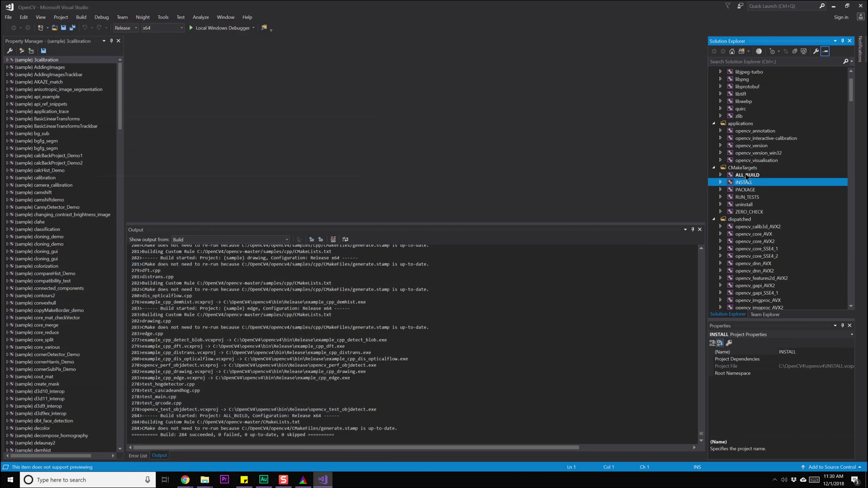
right_click(744, 184)
left_click(719, 190)
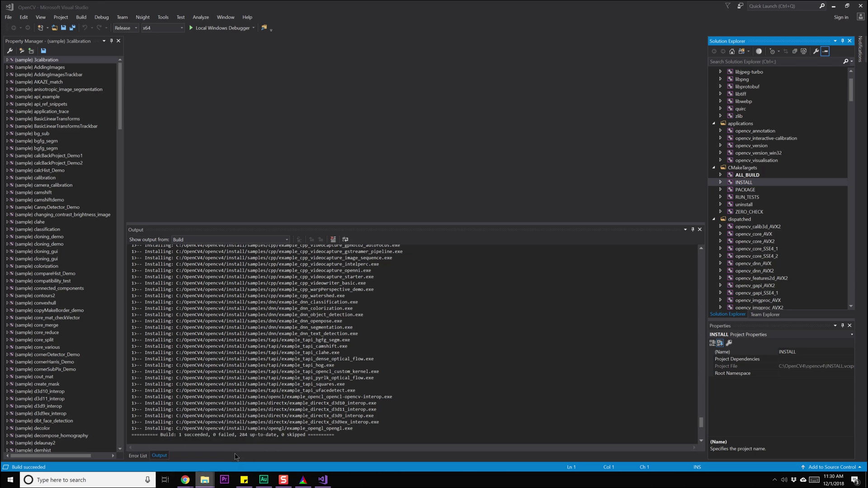
left_click(204, 480)
double_click(197, 147)
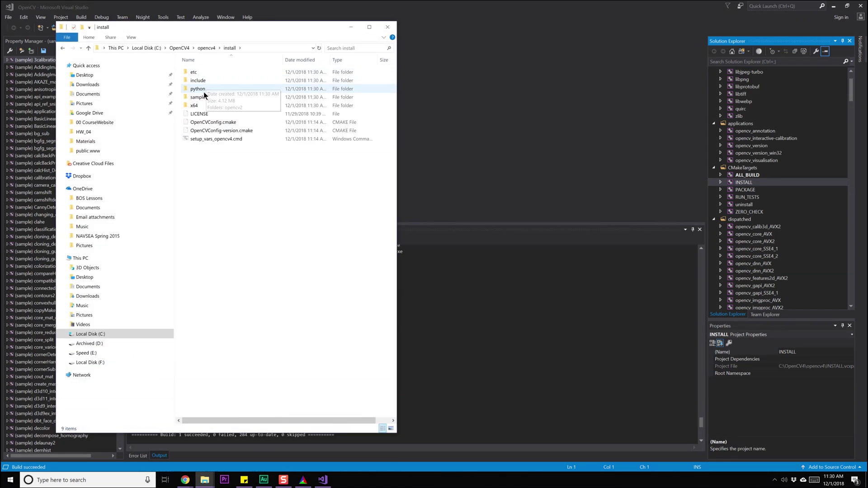
double_click(201, 104)
double_click(200, 73)
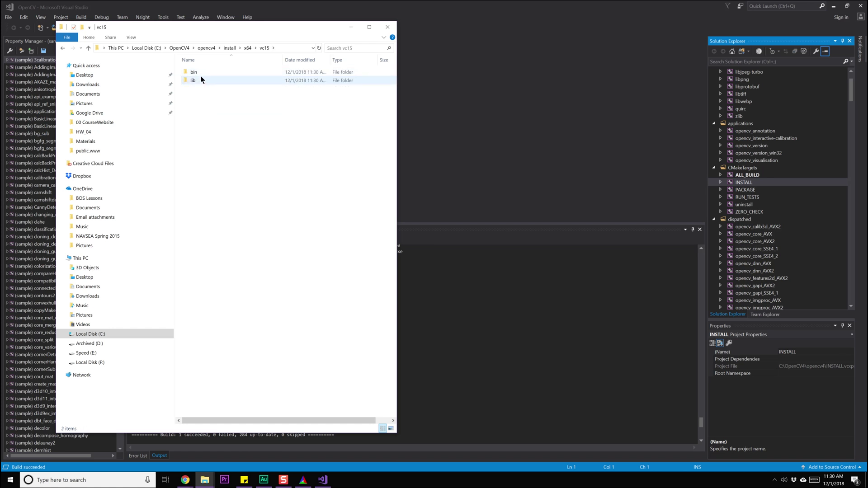
left_click(206, 48)
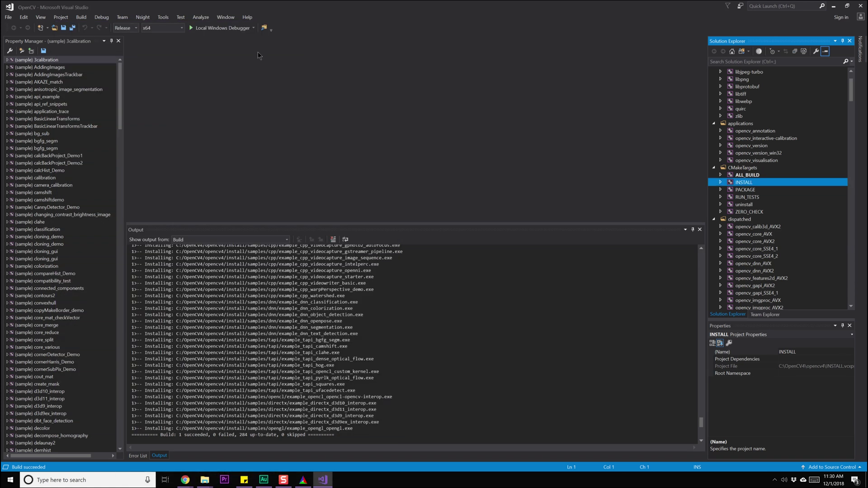
left_click(350, 28)
Build INSTALL in Debug and verify the OpenCV DLLs in install\x64\vc15\bin
left_click(125, 28)
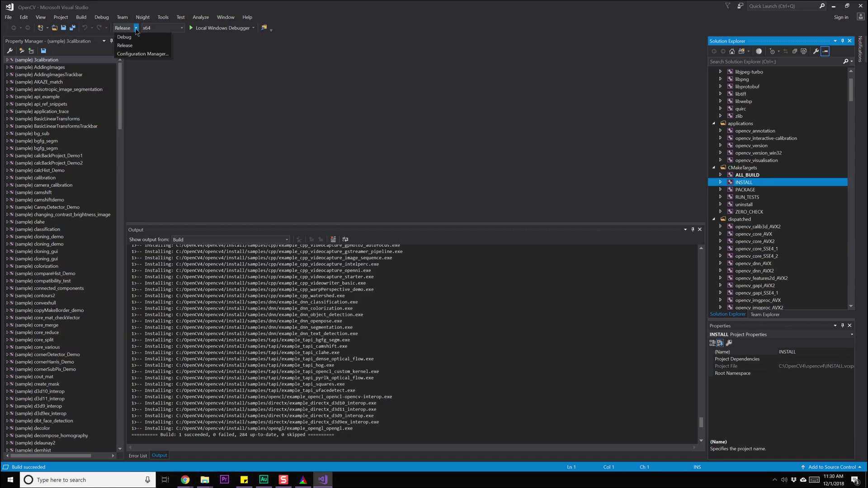
right_click(761, 188)
left_click(644, 190)
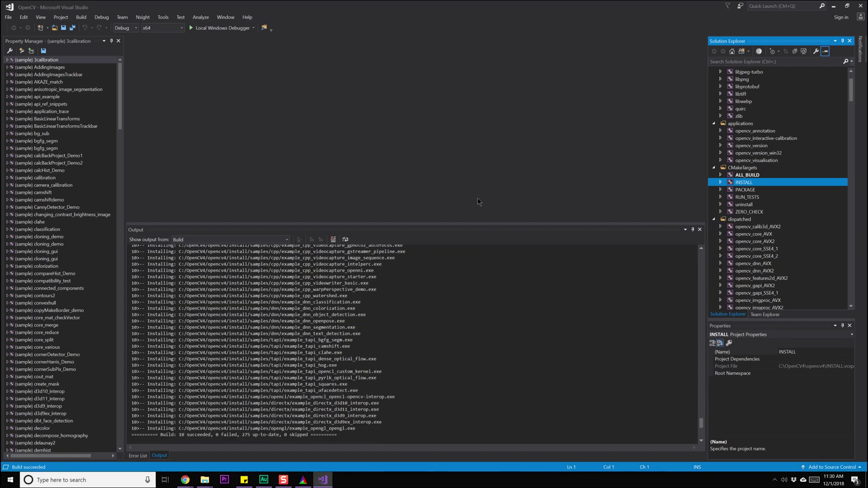
left_click(203, 479)
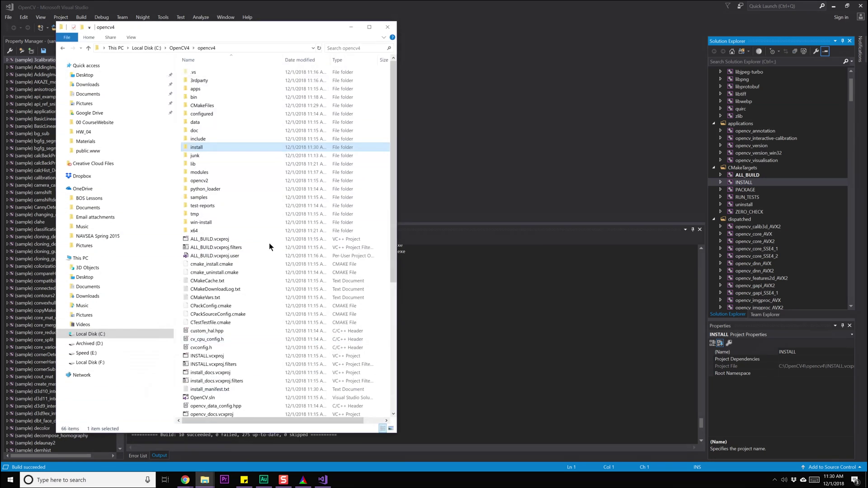
double_click(214, 147)
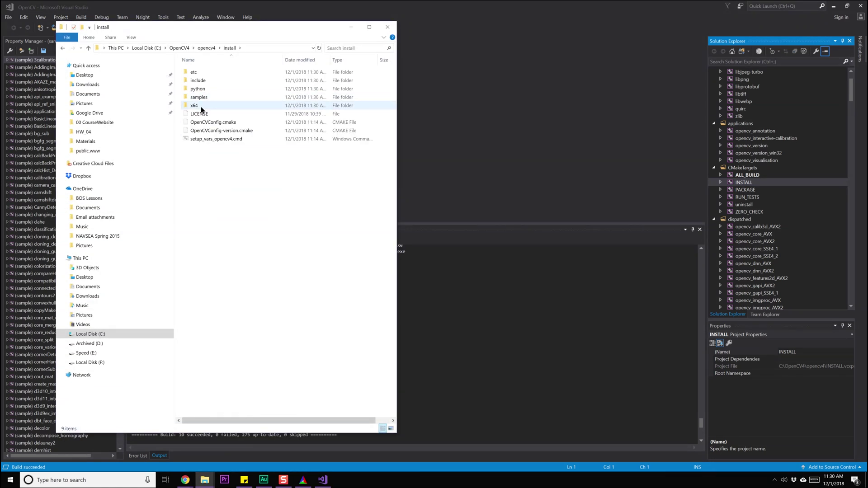
double_click(196, 101)
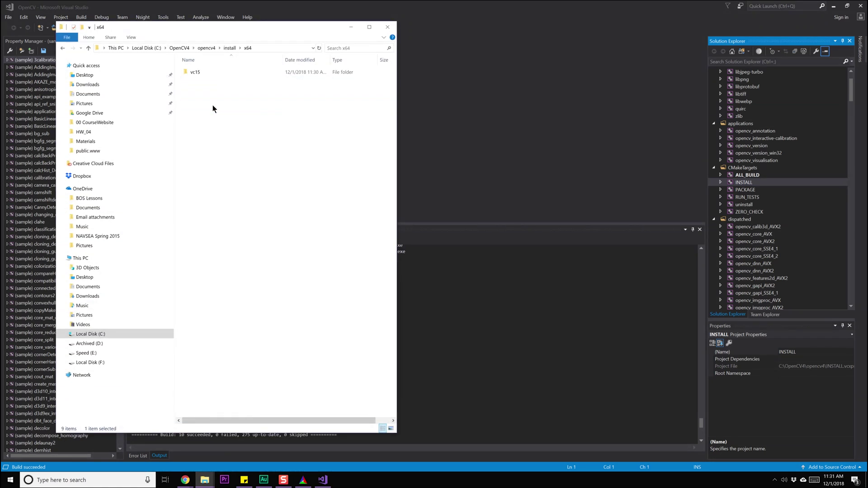
double_click(199, 72)
double_click(200, 73)
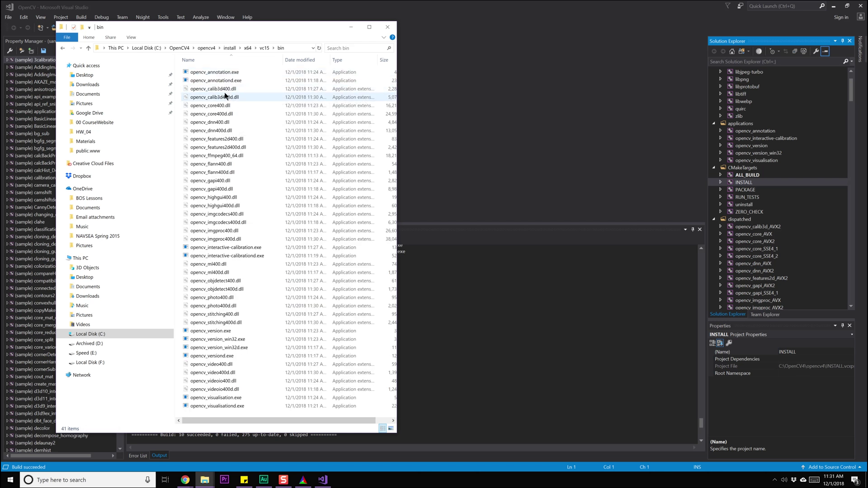
left_click(227, 114)
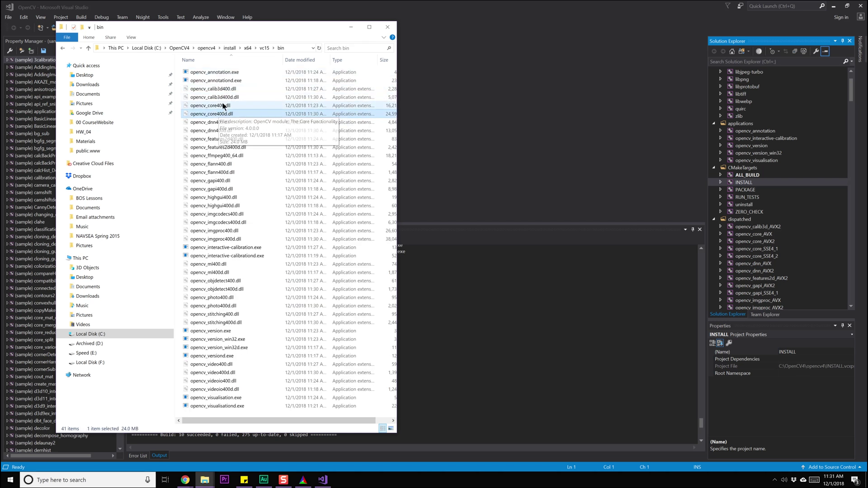
left_click(350, 27)
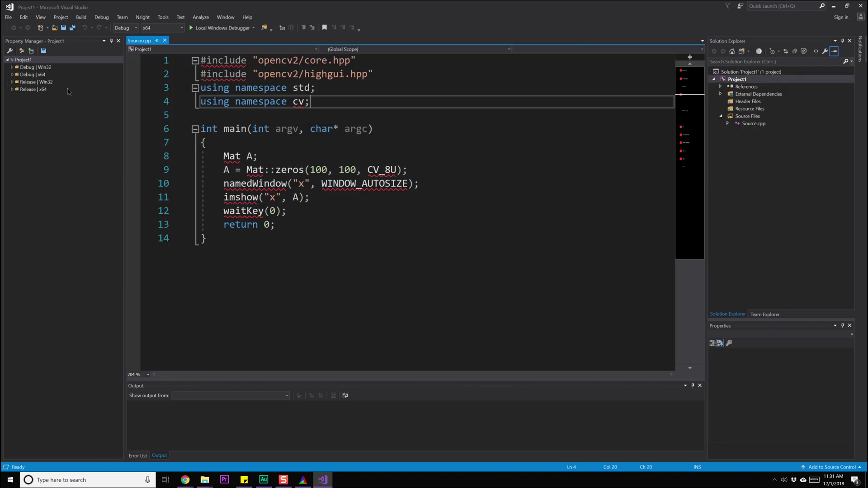
Review the blank-image test code in Source.cpp and show the Property Manager
left_click(118, 40)
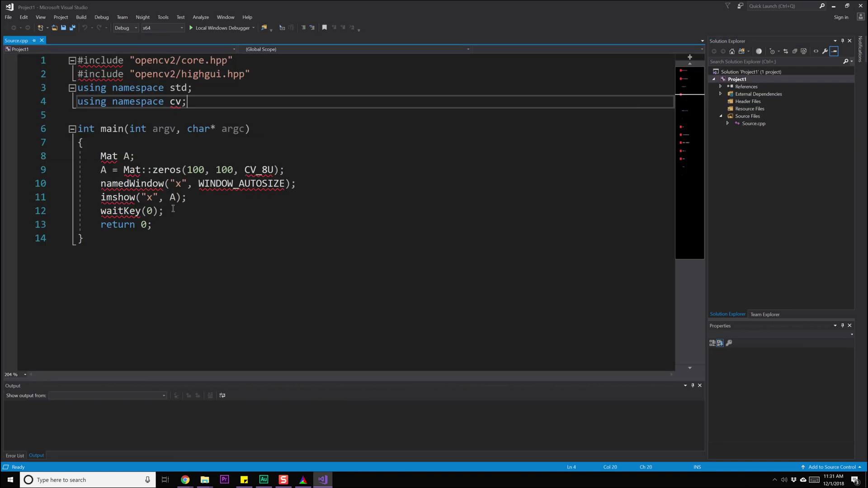
left_click_drag(142, 232, 46, 54)
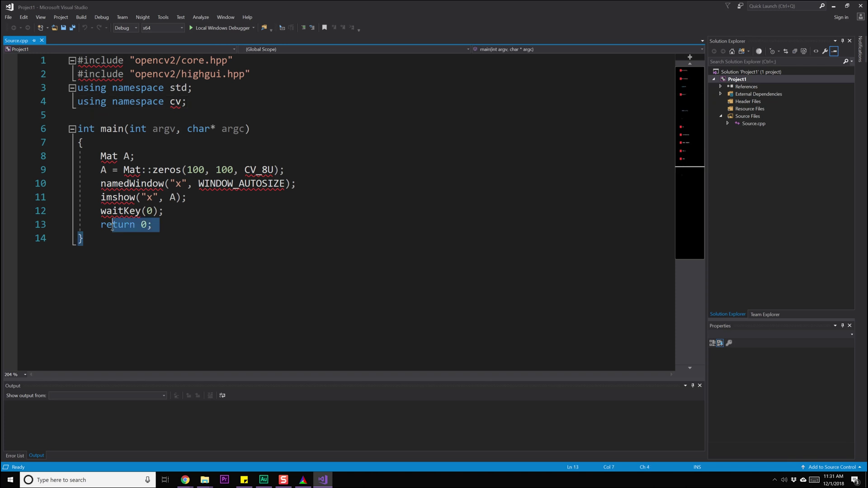
left_click(217, 128)
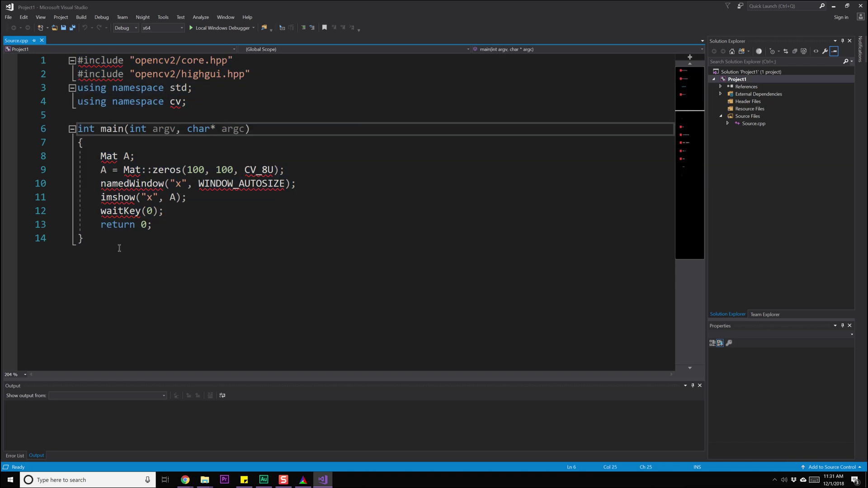
left_click_drag(119, 249, 57, 53)
double_click(233, 128)
left_click(41, 18)
mouse_move(62, 155)
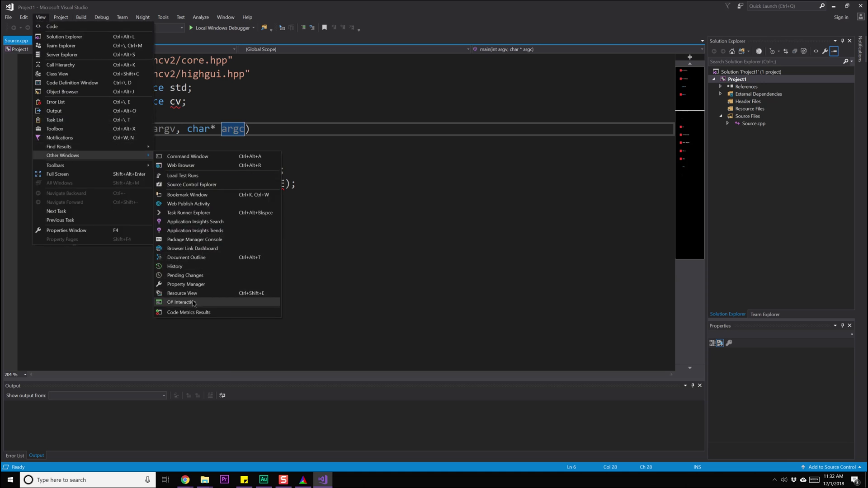
left_click(191, 284)
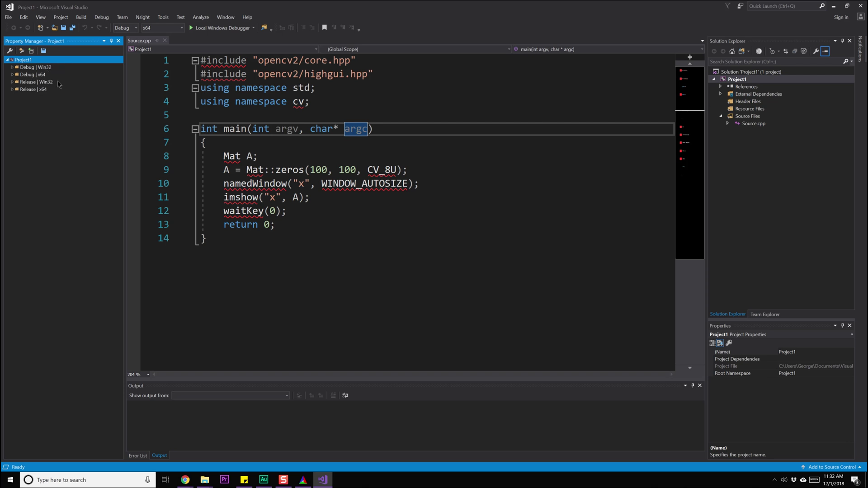
Open Environment Variables through an 'env' Start search and enlarge the dialog
left_click(10, 480)
type("env")
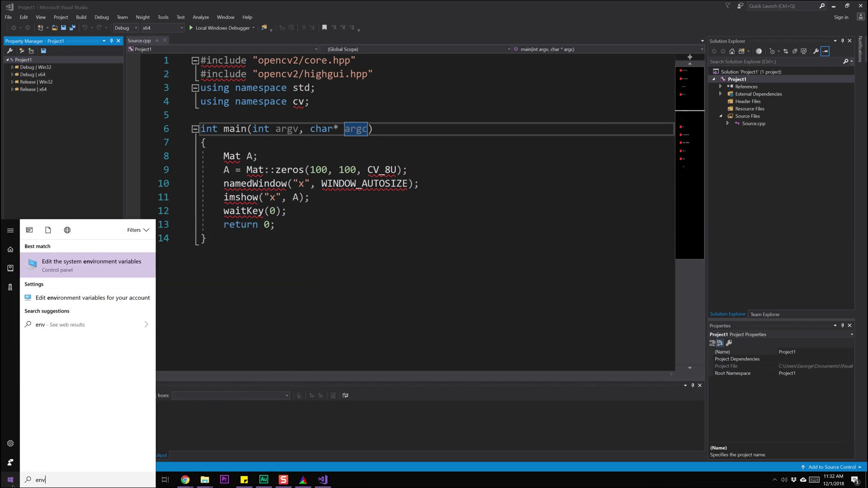
key("Return")
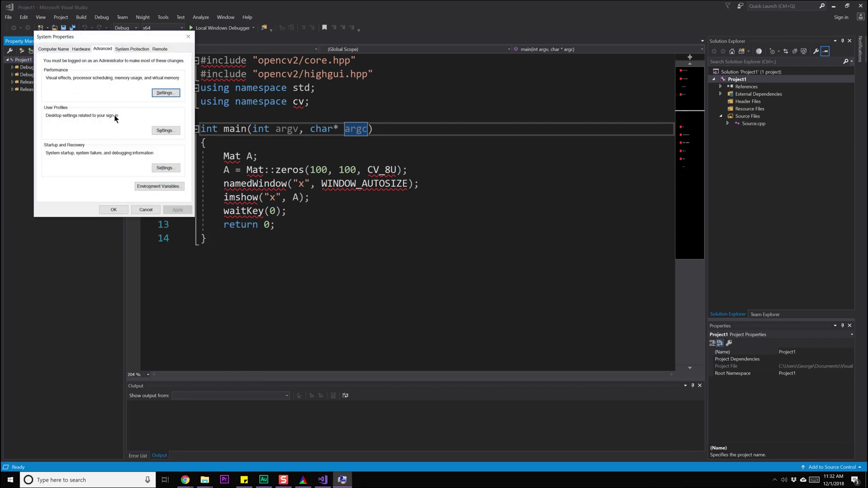
left_click(153, 190)
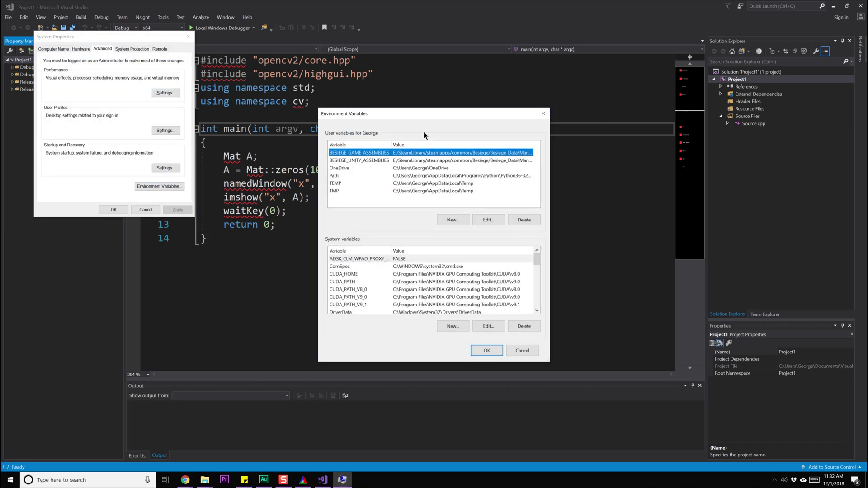
left_click_drag(423, 118, 403, 59)
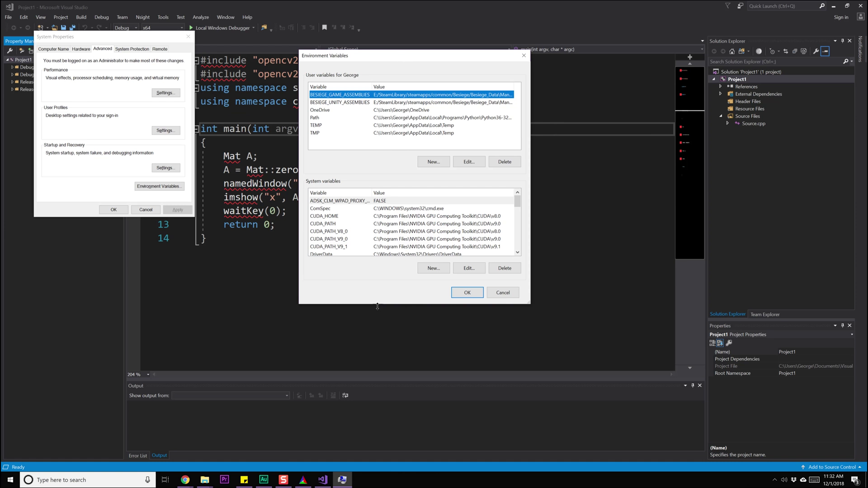
left_click_drag(378, 306, 377, 408)
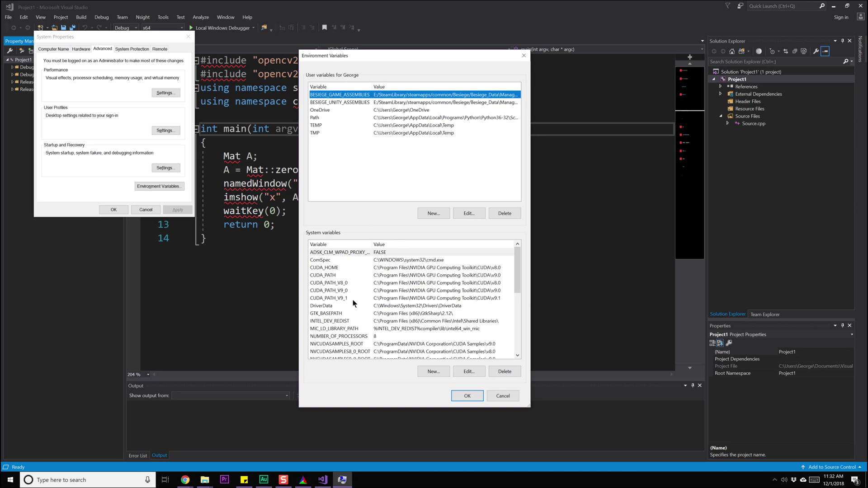
scroll(367, 300, "down", 2)
scroll(392, 289, "down", 2)
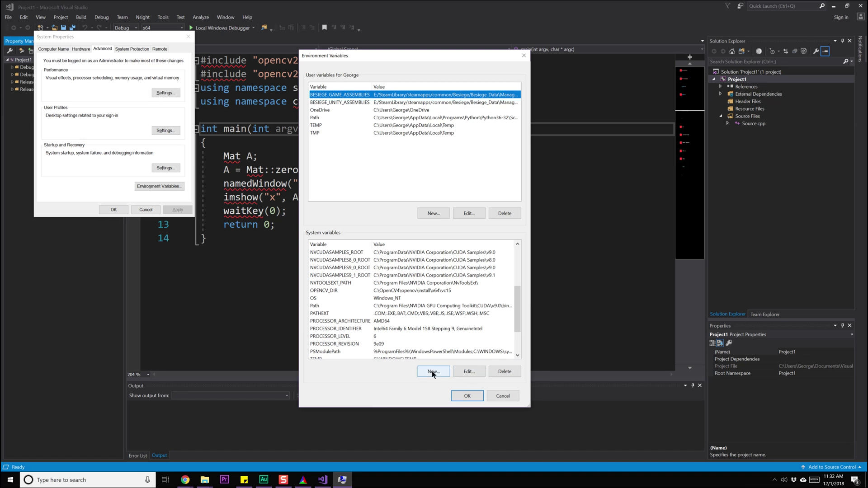
Open the OPENCV_DIR system variable for editing and select its current value
left_click(331, 292)
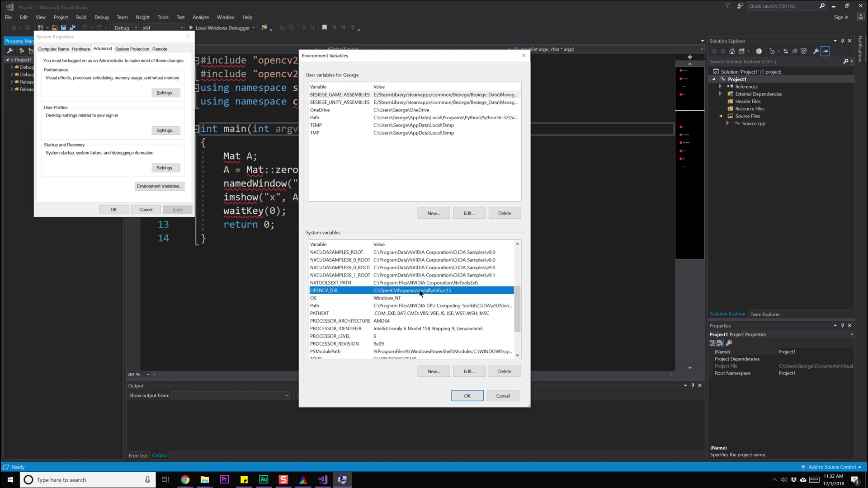
left_click(469, 368)
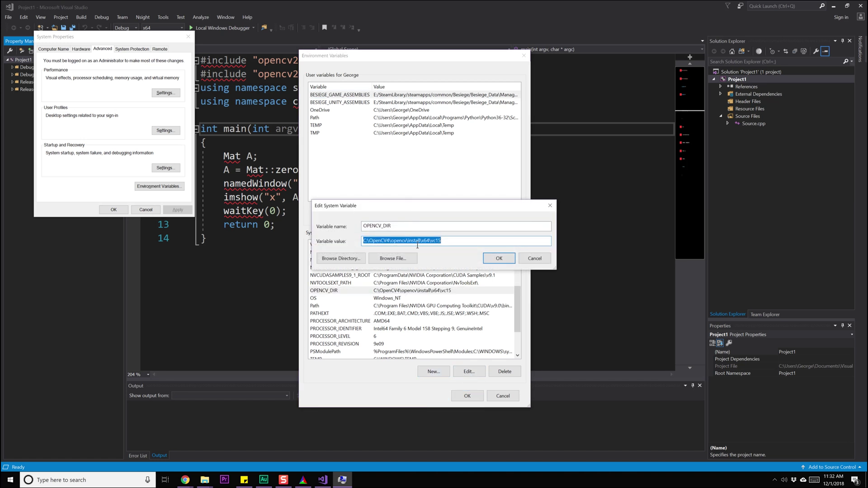
left_click_drag(396, 207, 359, 124)
double_click(340, 141)
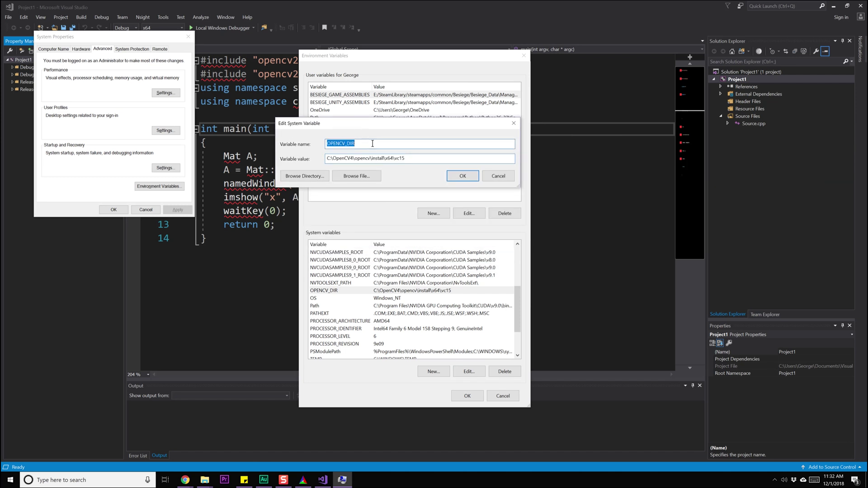
key("End")
double_click(386, 158)
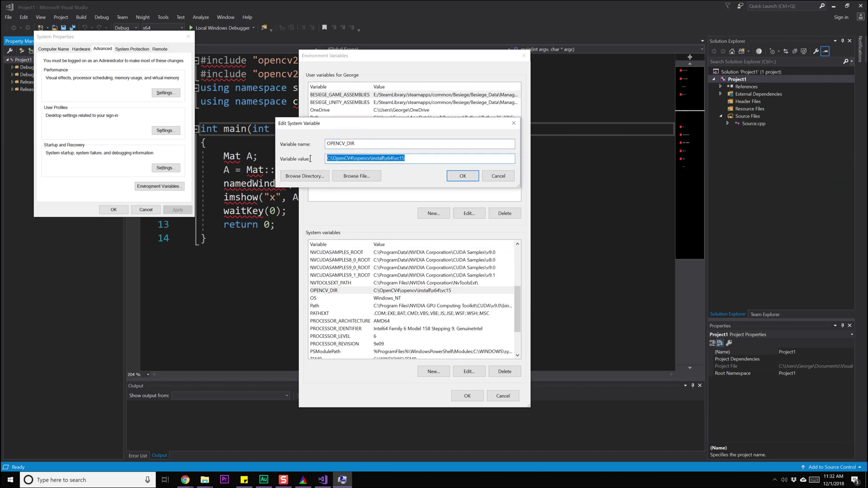
key("End")
key("ctrl+a")
key("End")
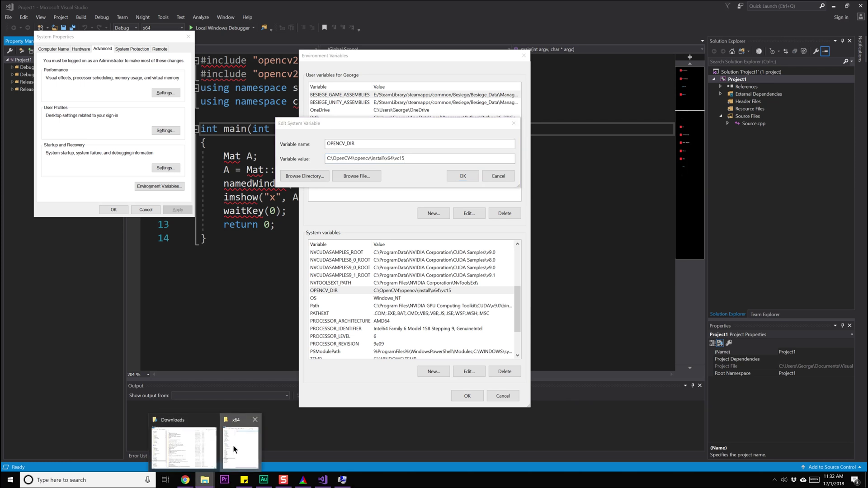
Copy the vc15 install path from File Explorer and save it as OPENCV_DIR's value
left_click(235, 448)
left_click_drag(237, 27, 198, 158)
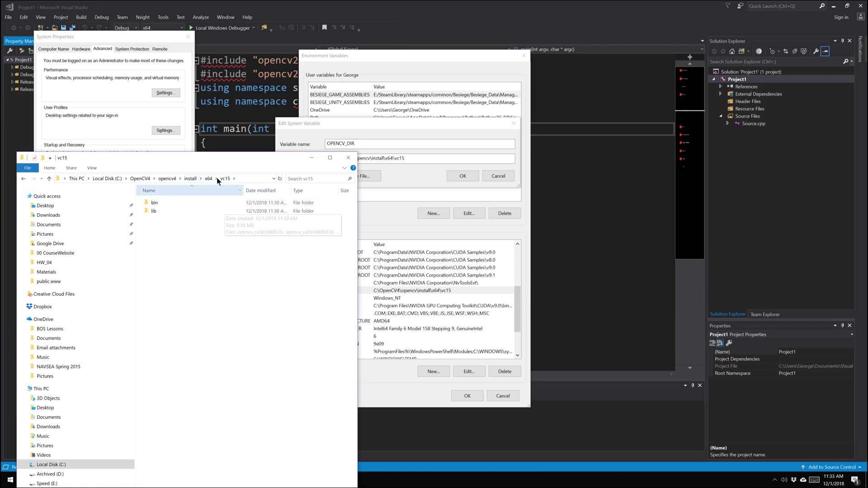
left_click(56, 178)
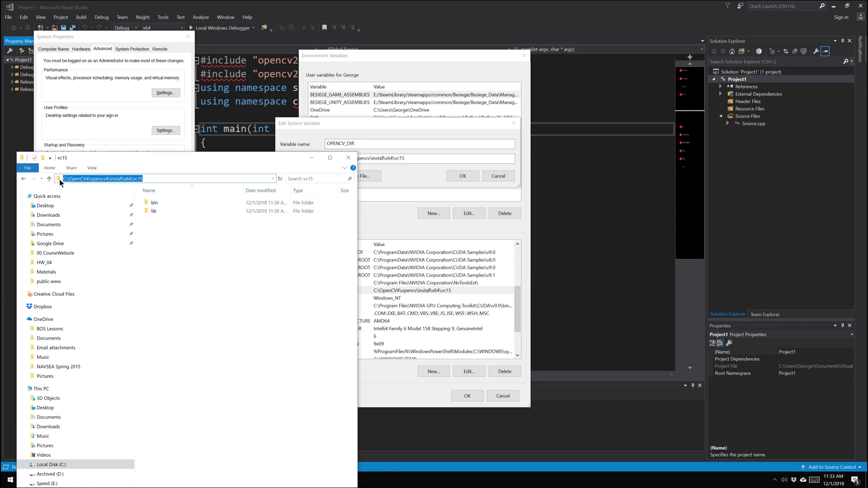
right_click(97, 178)
left_click(117, 202)
left_click_drag(424, 163, 292, 161)
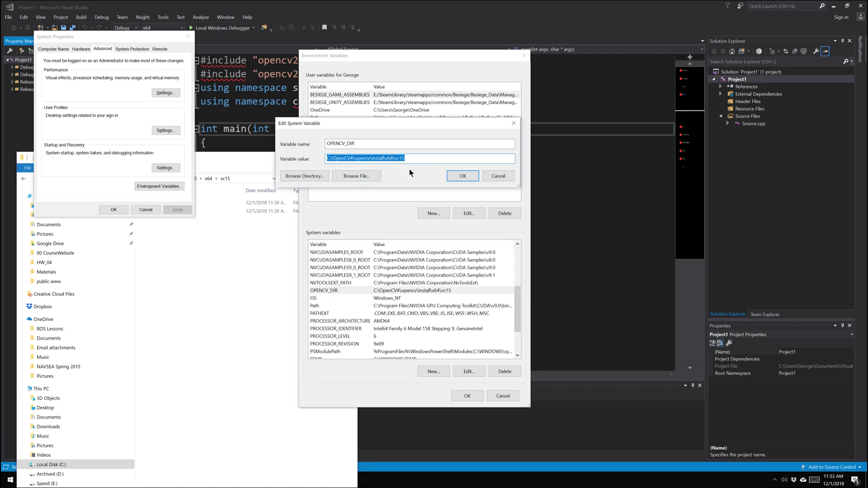
type("C:\\OpenCV4\\opencv4\\install\\x64\\vc15")
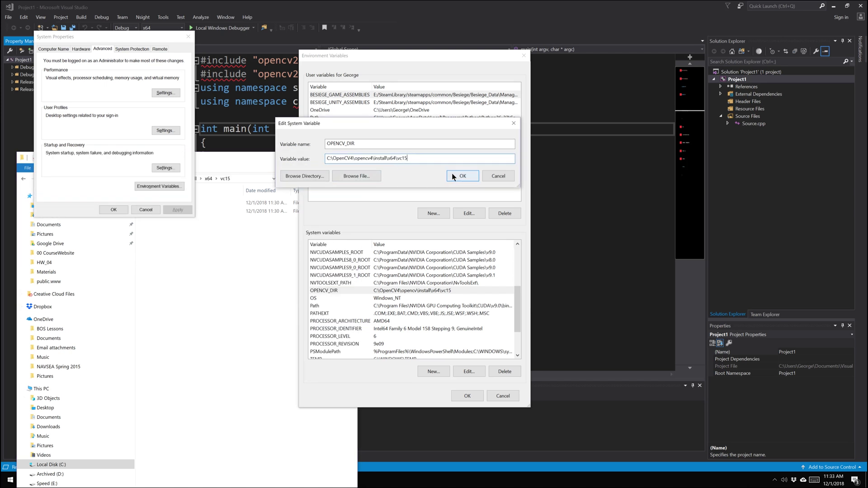
left_click(453, 176)
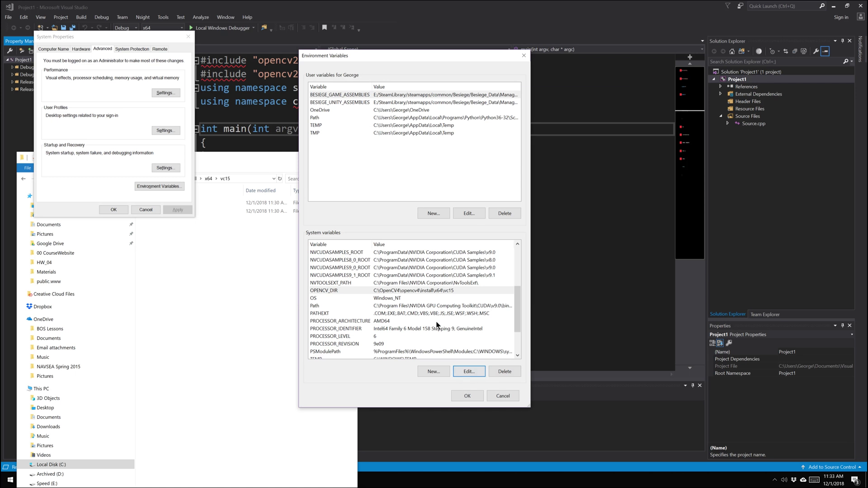
scroll(394, 307, "down", 1)
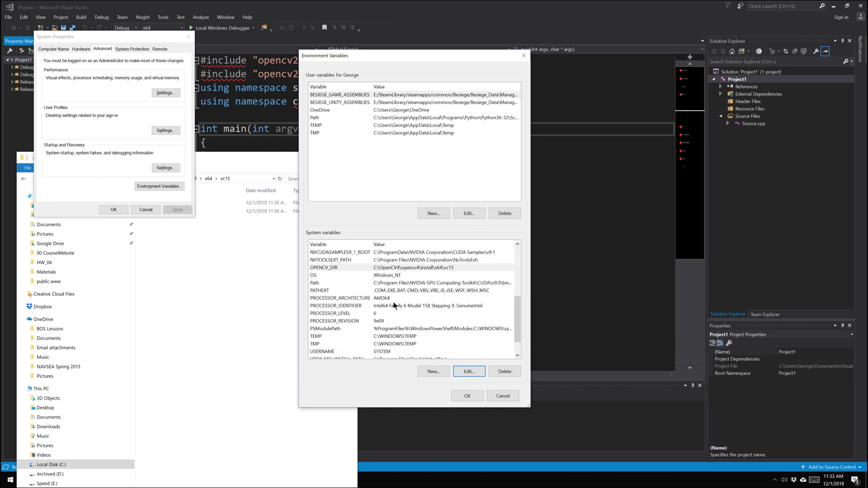
scroll(394, 307, "up", 1)
Open the system Path variable and select its last entry, %OPENCV_DIR%\lib
left_click(384, 306)
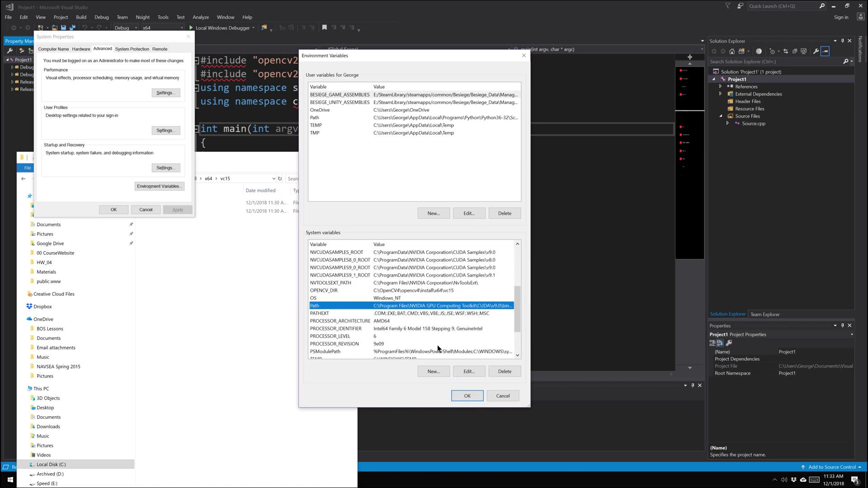
left_click(465, 372)
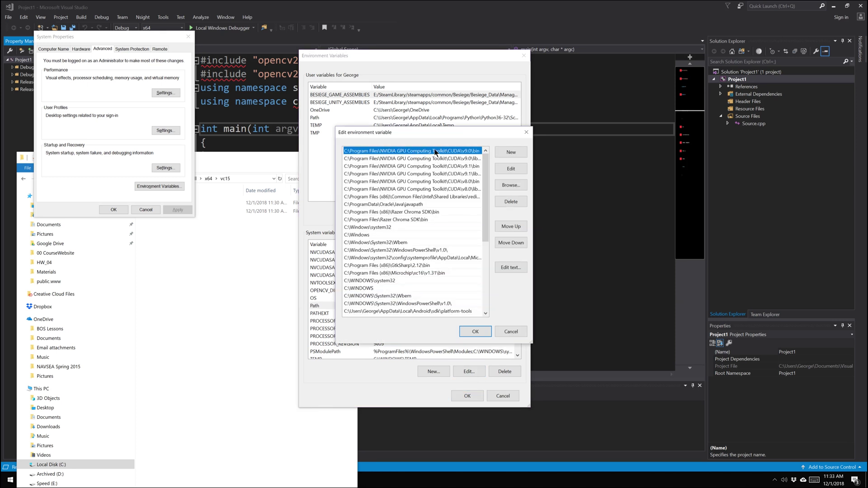
left_click_drag(436, 130, 406, 81)
left_click_drag(465, 134, 459, 241)
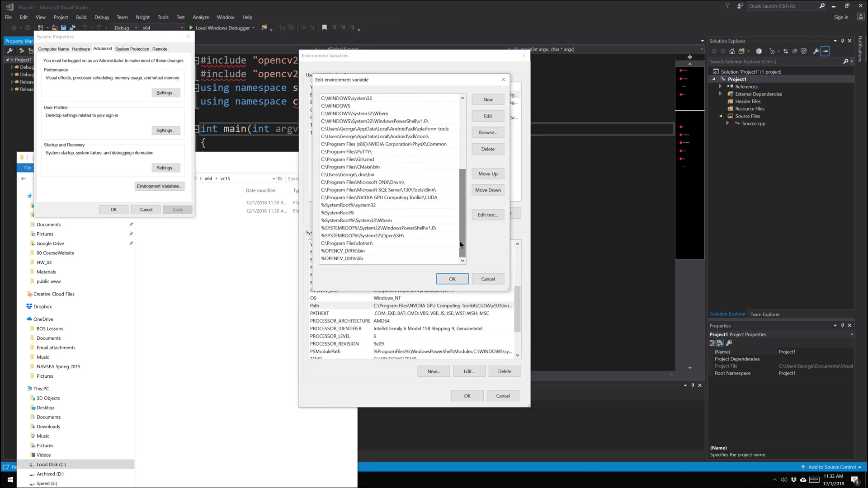
left_click(400, 249)
left_click(370, 259)
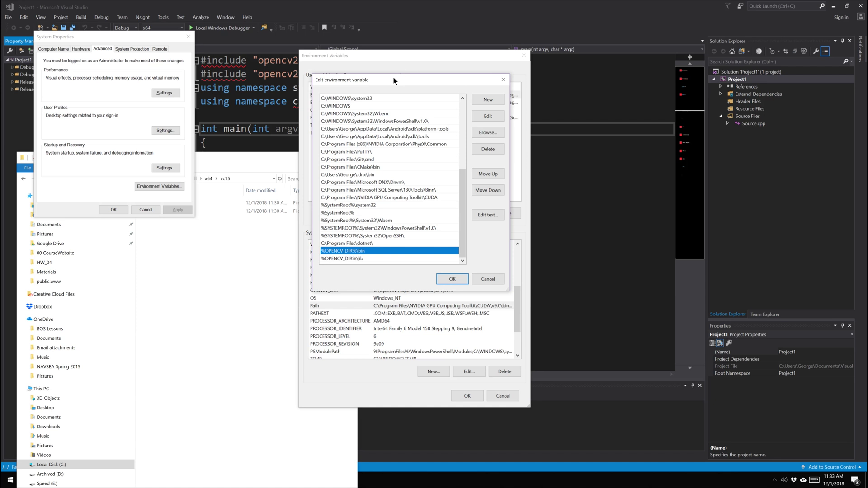
Review the %OPENCV_DIR%\bin entry, then confirm Path and the Environment Variables
left_click_drag(394, 77, 156, 75)
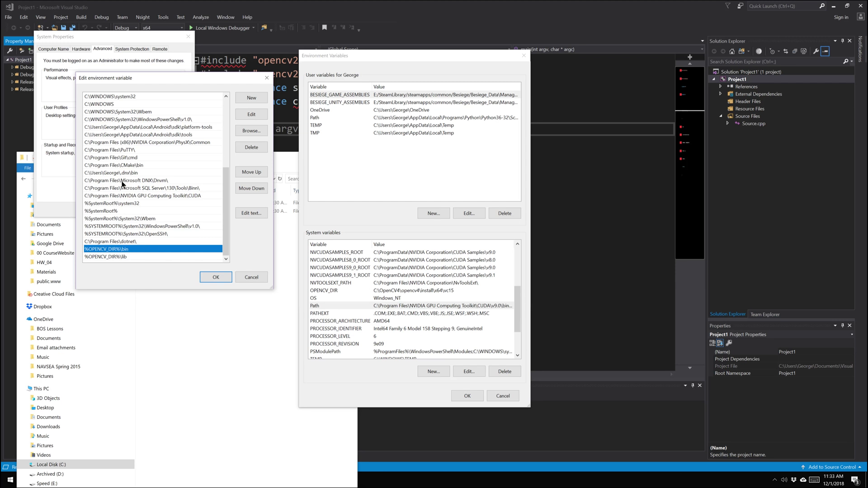
left_click_drag(154, 77, 356, 56)
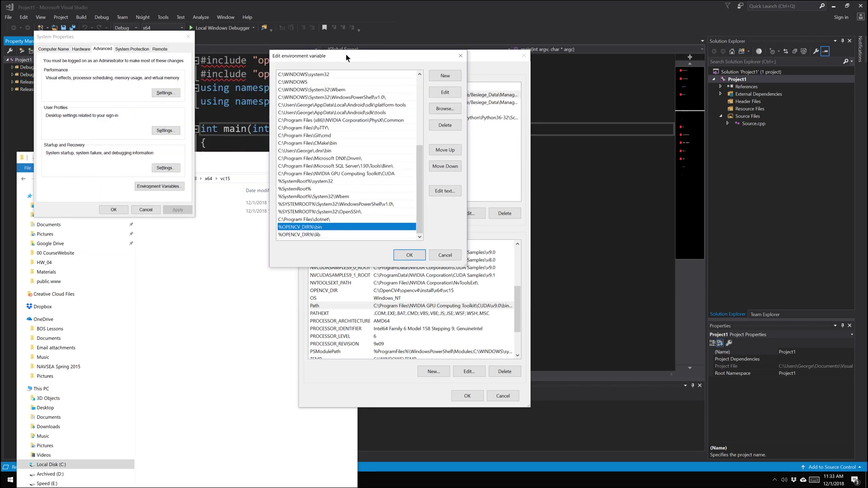
double_click(332, 227)
left_click(331, 227)
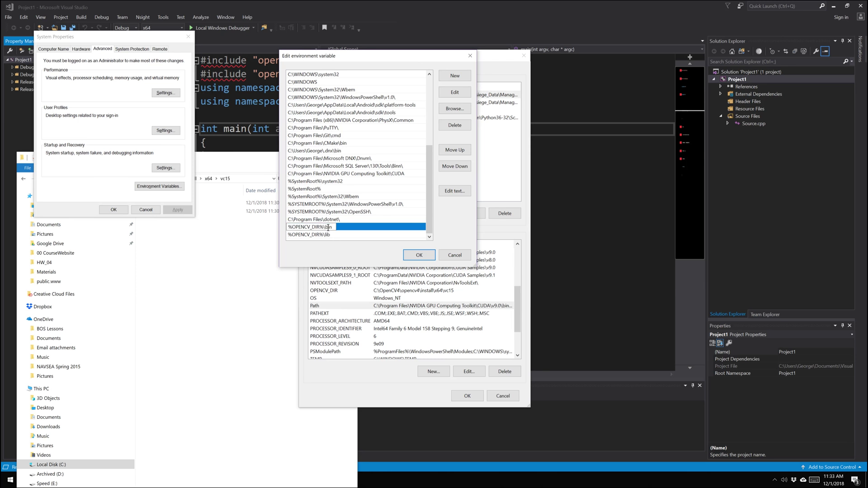
left_click(421, 254)
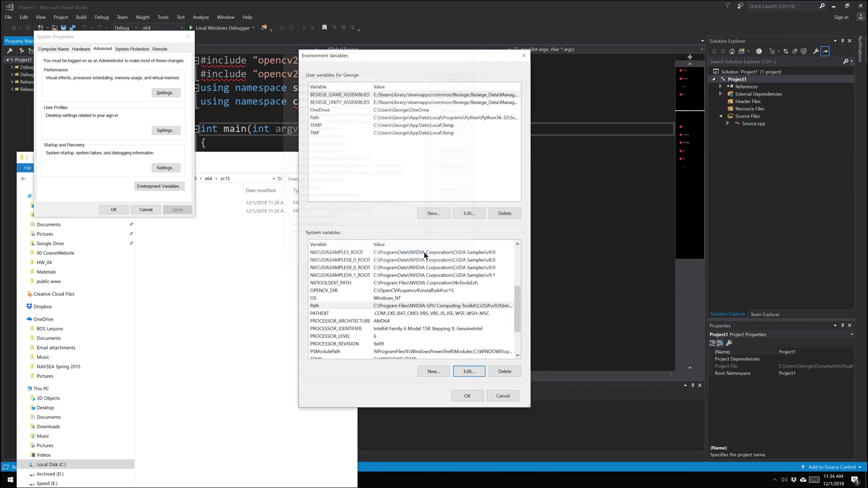
left_click(465, 397)
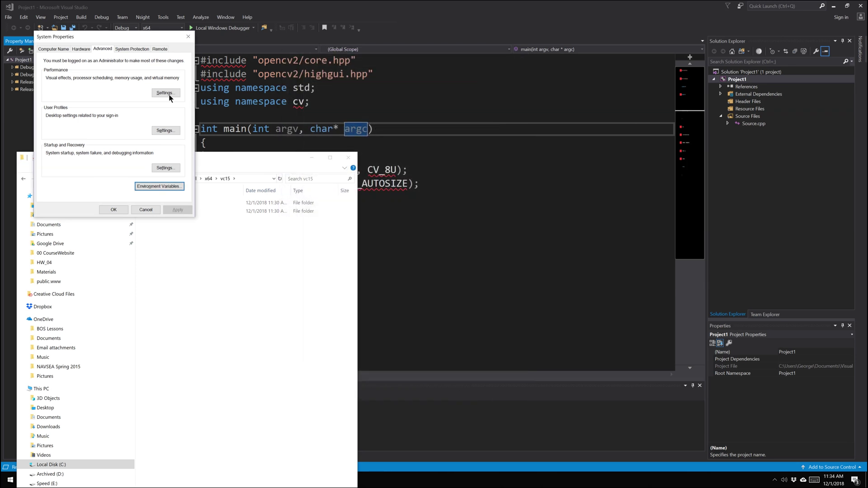
Close System Properties, restart Visual Studio 2017 and reopen the Project1 solution
left_click(113, 209)
left_click_drag(218, 154, 409, 55)
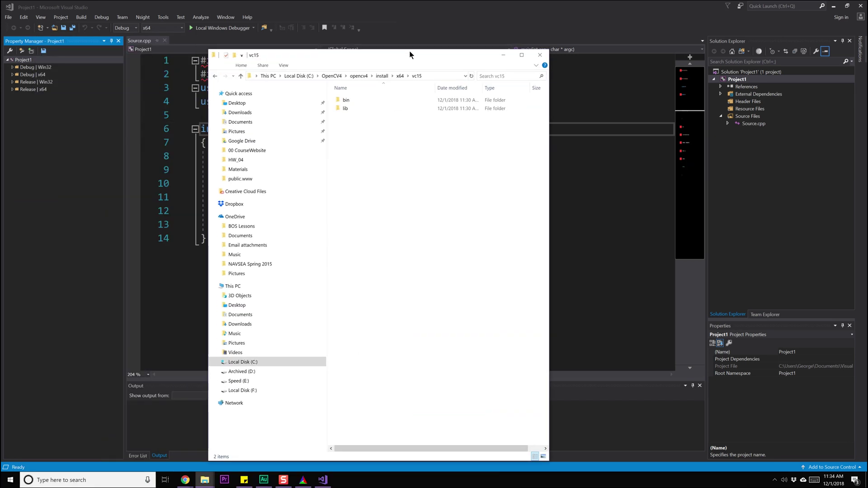
left_click(503, 55)
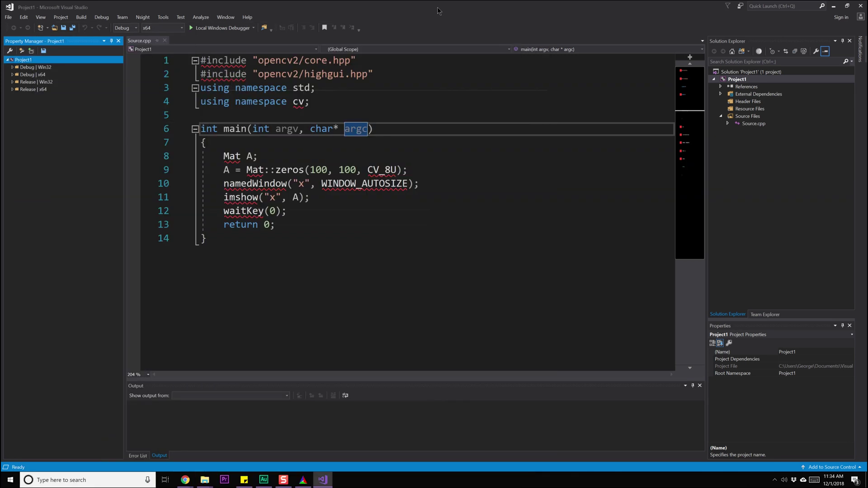
left_click(859, 6)
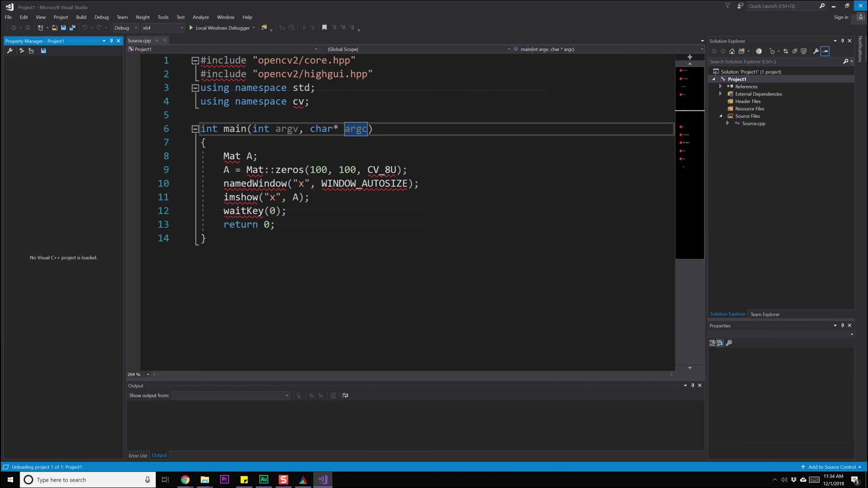
left_click(11, 480)
left_click(193, 383)
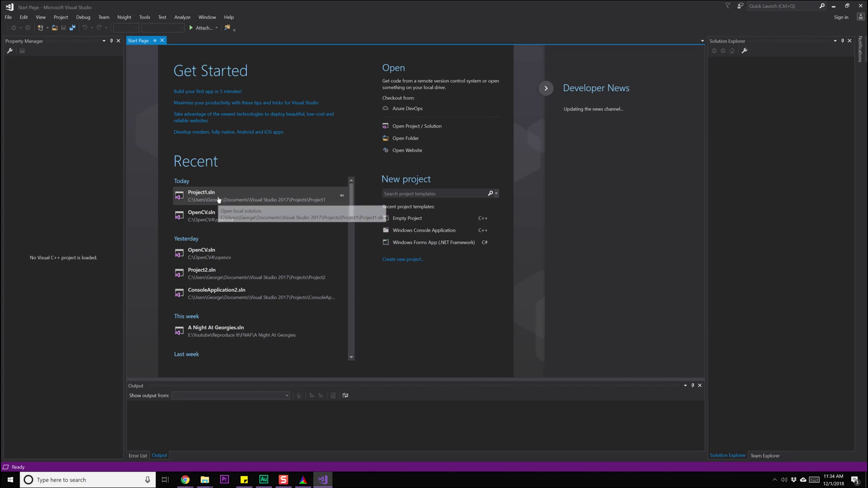
left_click(218, 197)
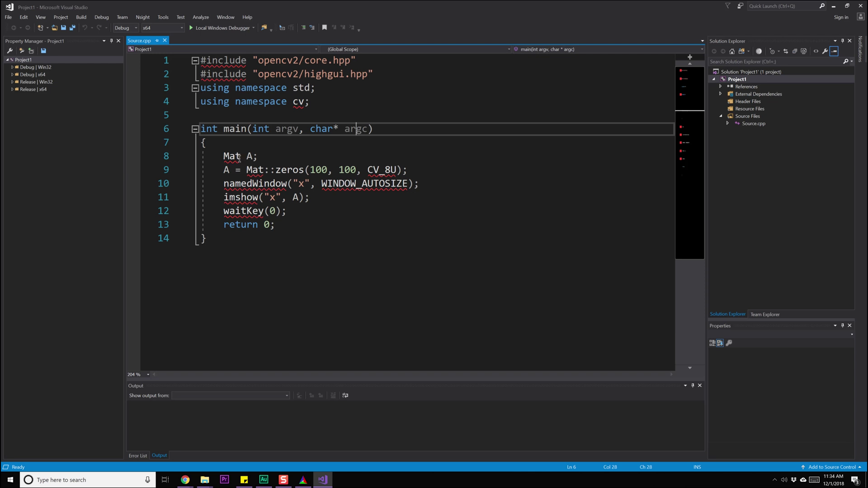
Edit Additional Include Directories in the Debug | x64 property pages, under C/C++ > General
left_click(39, 75)
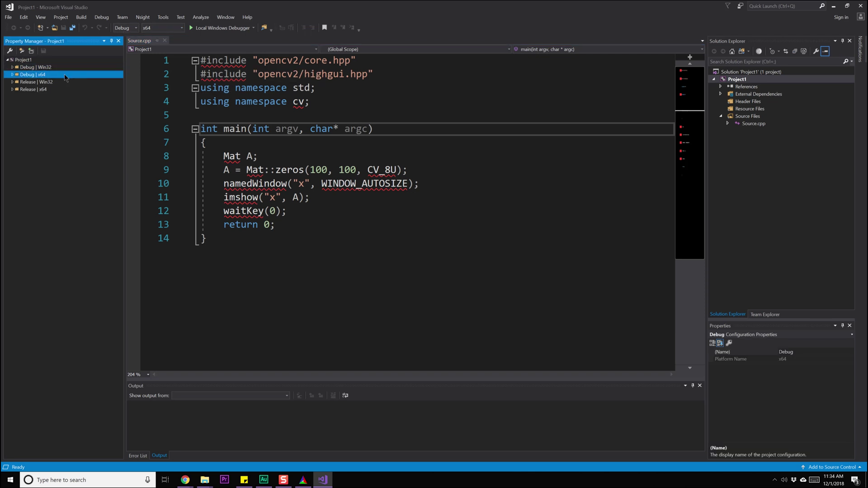
right_click(45, 74)
left_click(59, 121)
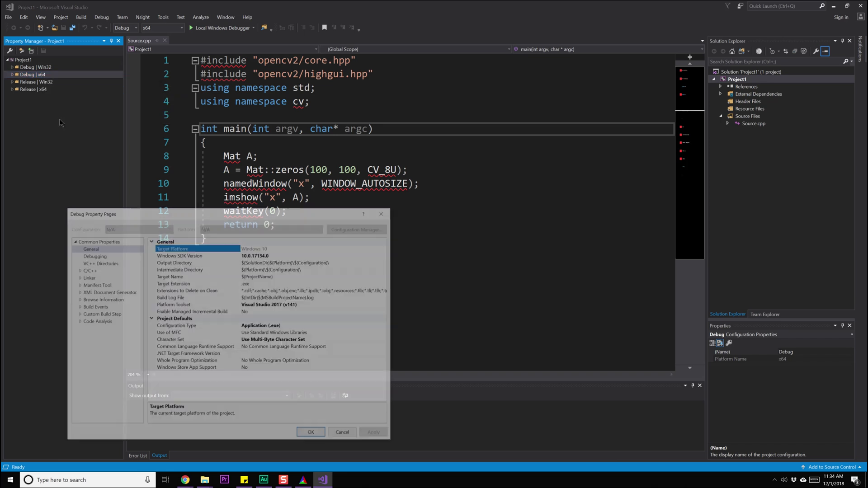
left_click_drag(221, 215, 338, 109)
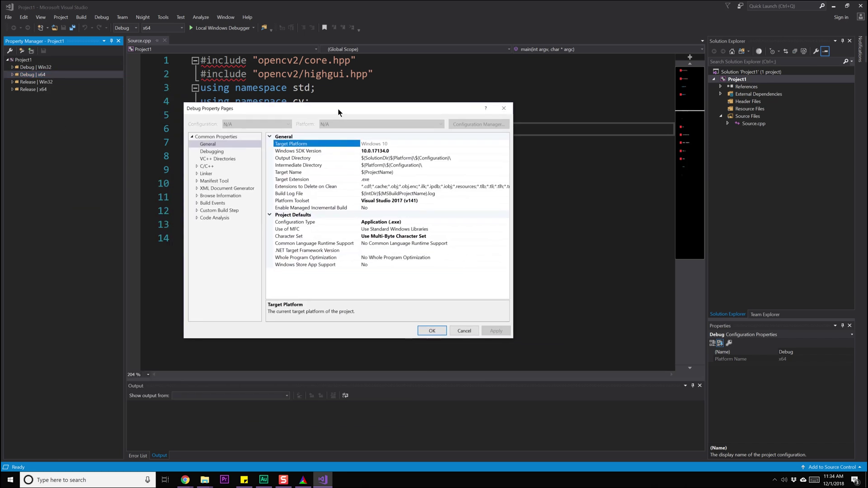
left_click(197, 166)
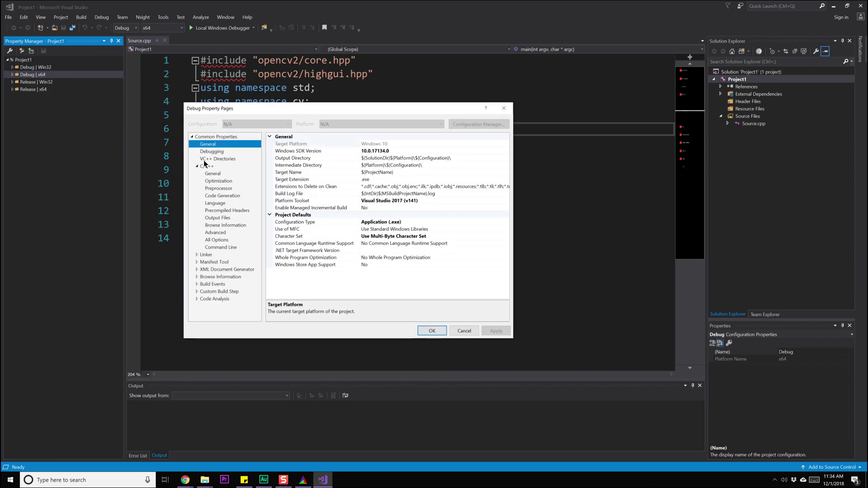
left_click(197, 255)
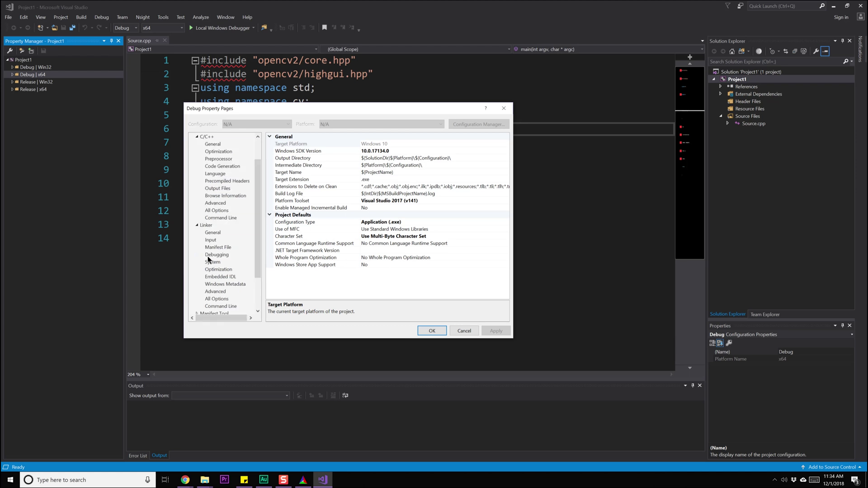
left_click(218, 176)
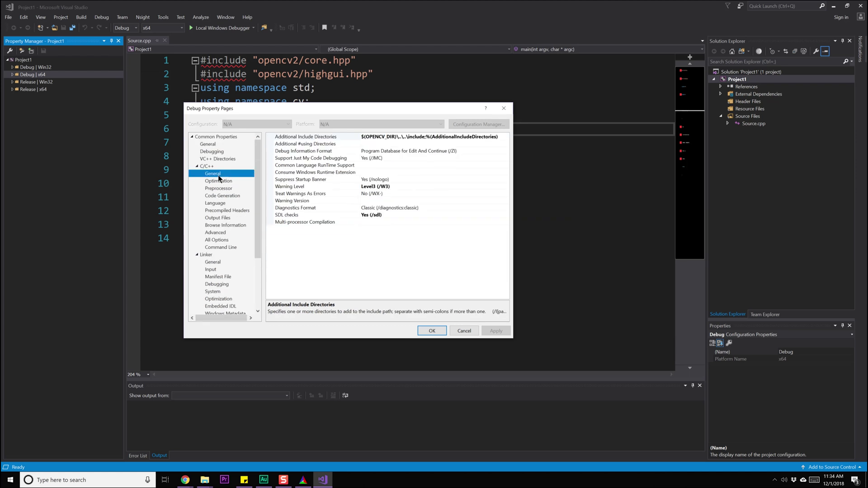
left_click(432, 138)
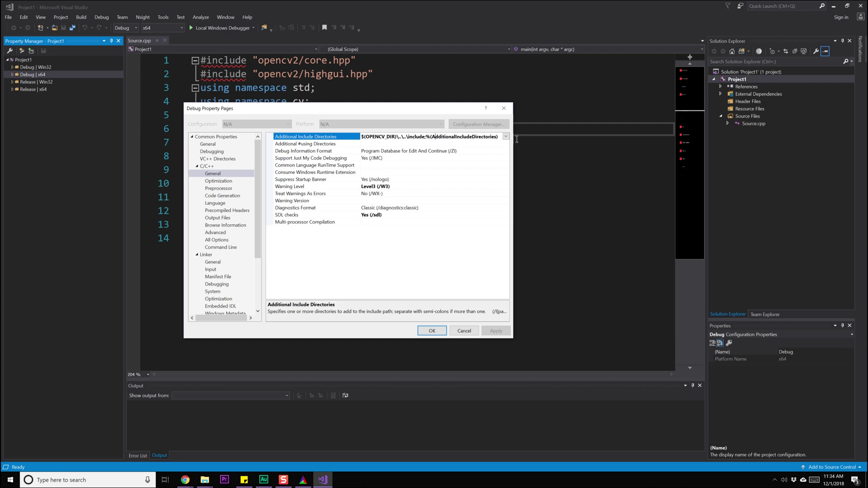
left_click(508, 136)
left_click(478, 146)
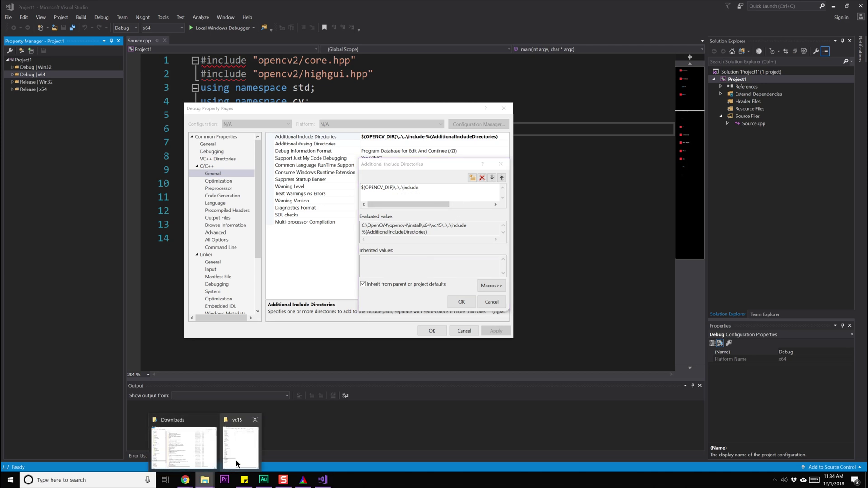
Browse File Explorer to the OpenCV install's include and opencv2 header folders
left_click(249, 435)
left_click_drag(397, 56, 286, 82)
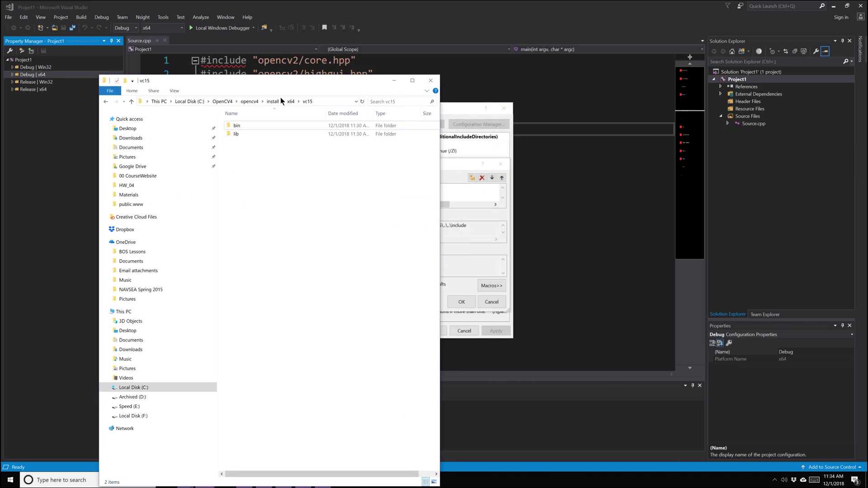
left_click(273, 100)
double_click(252, 133)
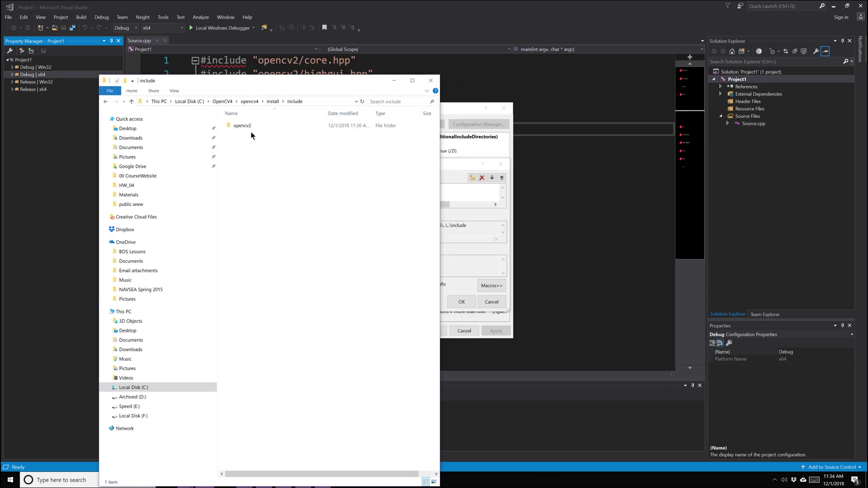
double_click(257, 130)
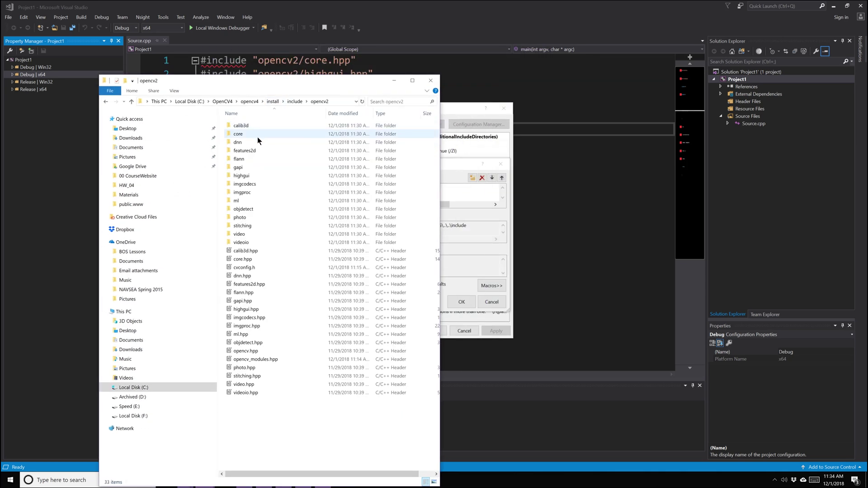
left_click(105, 104)
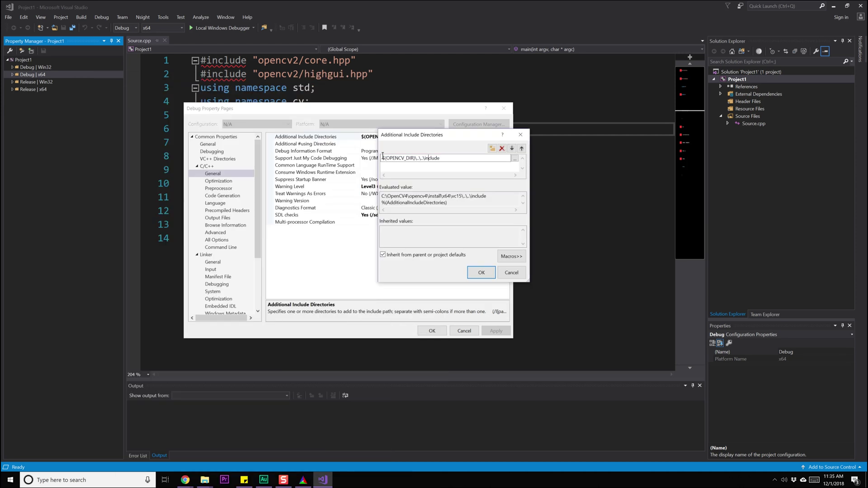
Examine the OPENCV_DIR and include parts of the existing include directory entry
left_click_drag(414, 158, 374, 158)
key("Home")
left_click(404, 158)
mouse_move(412, 158)
left_mouse_down()
mouse_move(381, 157)
mouse_move(414, 158)
left_mouse_up()
left_click(384, 158)
left_click(383, 158)
left_click_drag(414, 158, 380, 159)
left_click(421, 158)
left_click_drag(425, 158, 439, 158)
left_click(434, 157)
Copy the C:\OpenCV4\opencv4\install\include folder path from File Explorer
left_click(210, 481)
left_click(210, 482)
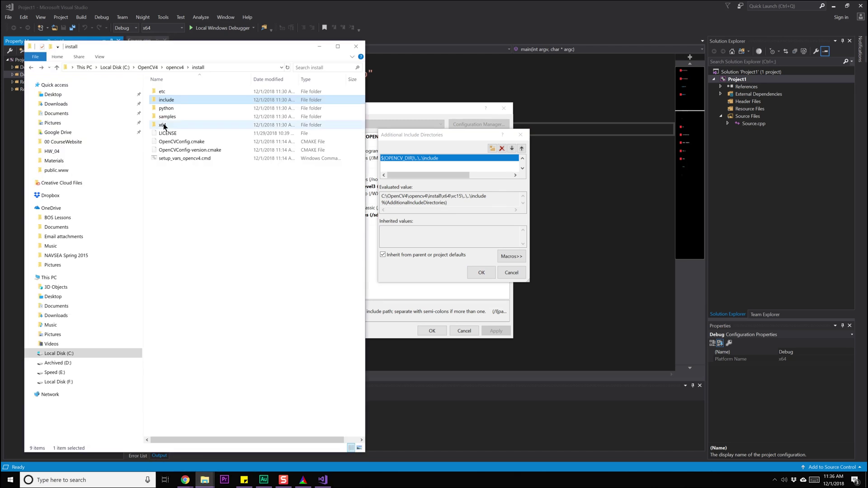
double_click(162, 100)
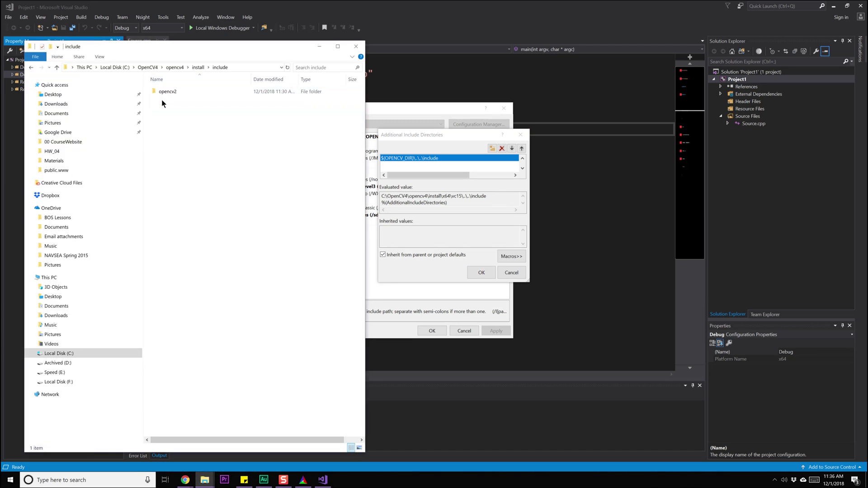
left_click(66, 68)
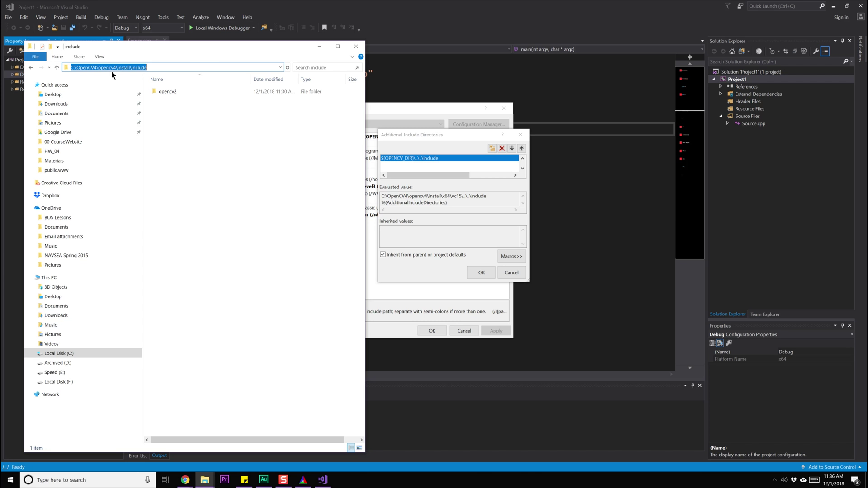
right_click(112, 71)
left_click(144, 90)
Replace the include directory entry with the copied path and close the property pages
left_click(356, 46)
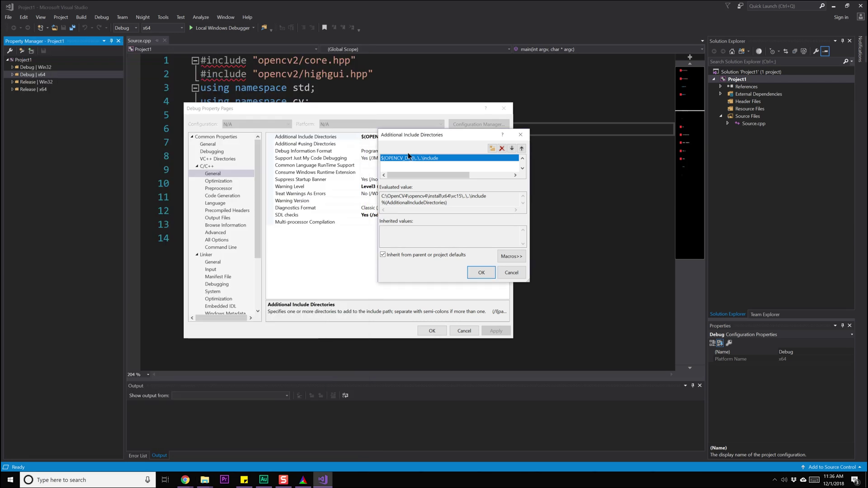
left_click(441, 158)
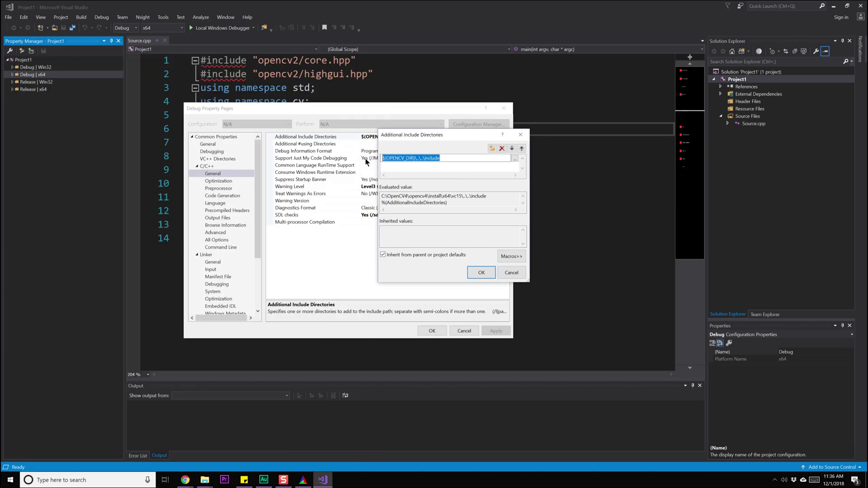
type("C:\\OpenCV4\\opencv4\\install\\include")
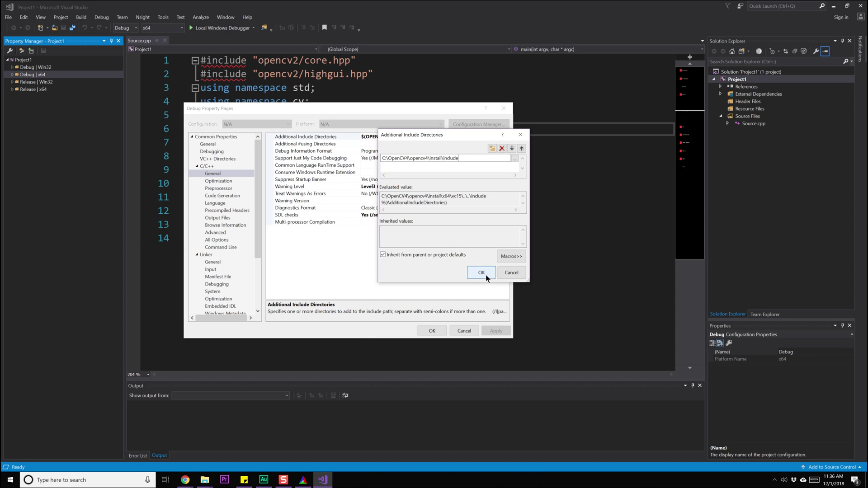
left_click(481, 273)
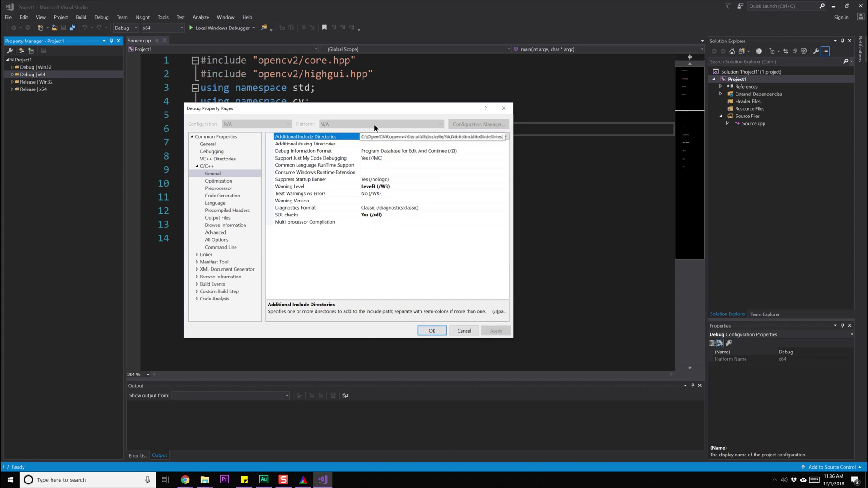
left_click(434, 331)
Start a new include line after opencv2/core.hpp and browse the opencv2 header suggestions
key("ctrl+a")
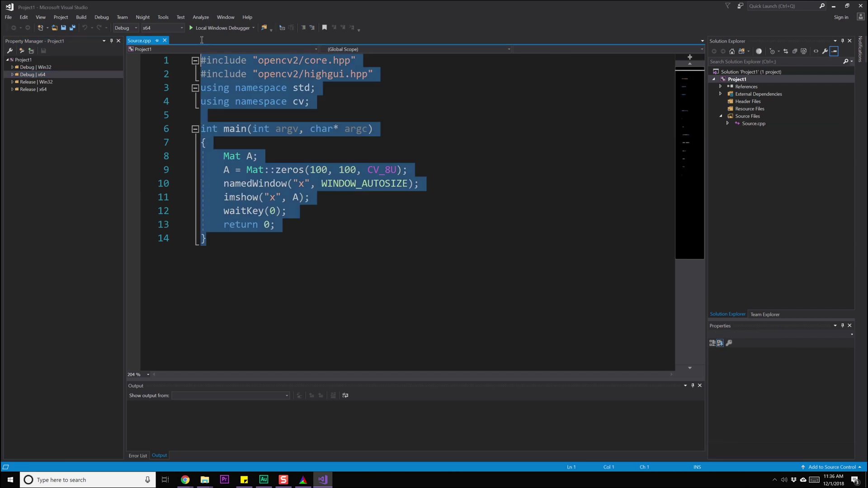
left_click(280, 87)
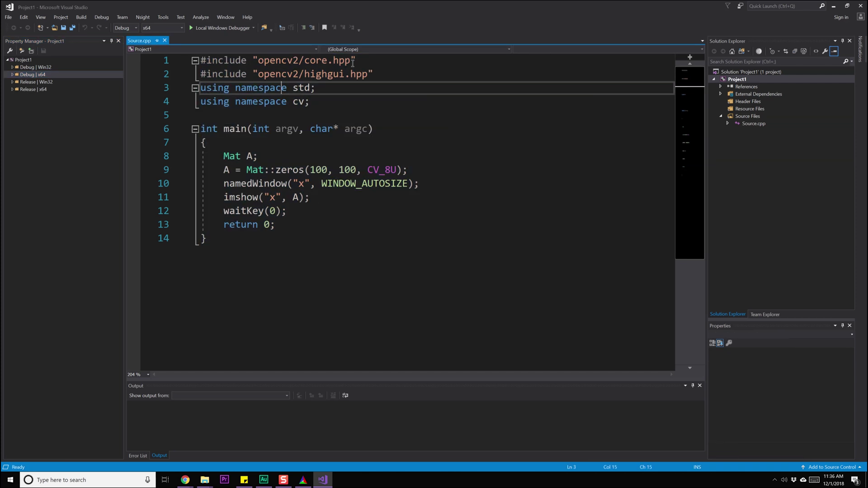
left_click(370, 63)
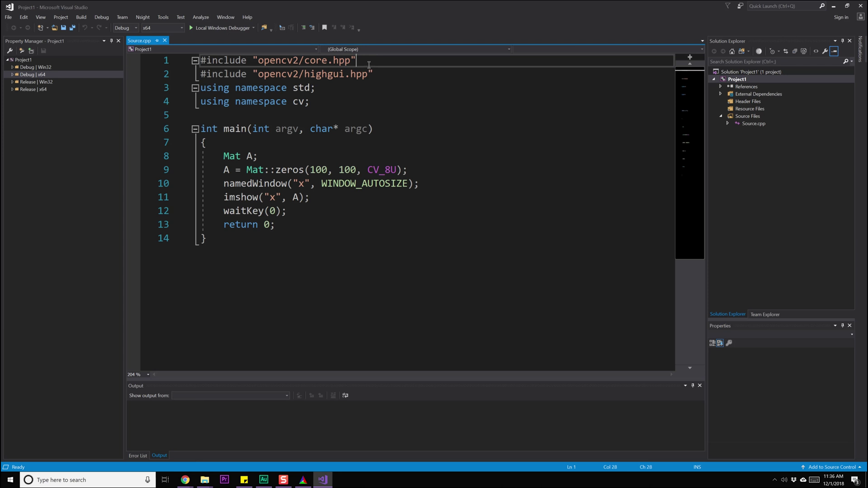
key("Return")
type("#")
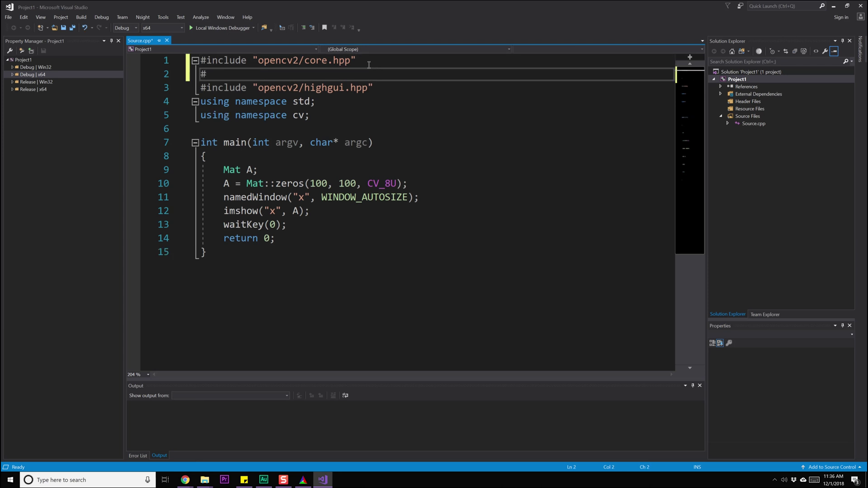
type("include \"")
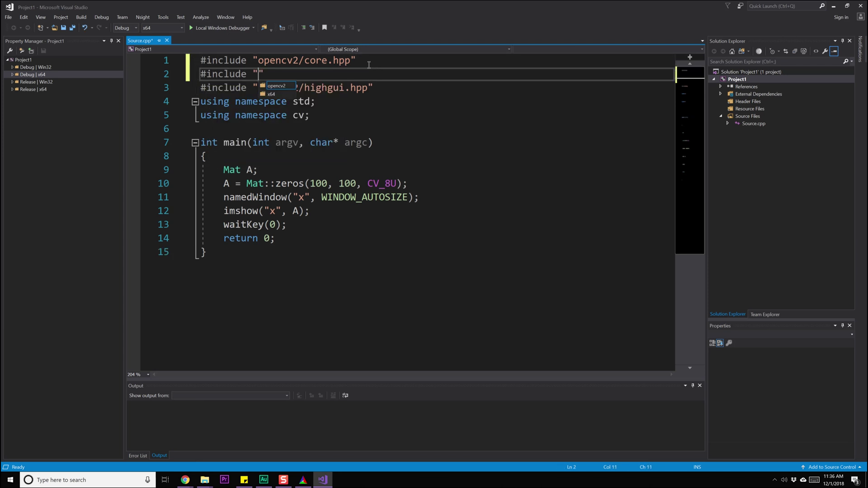
type("open")
key("Tab")
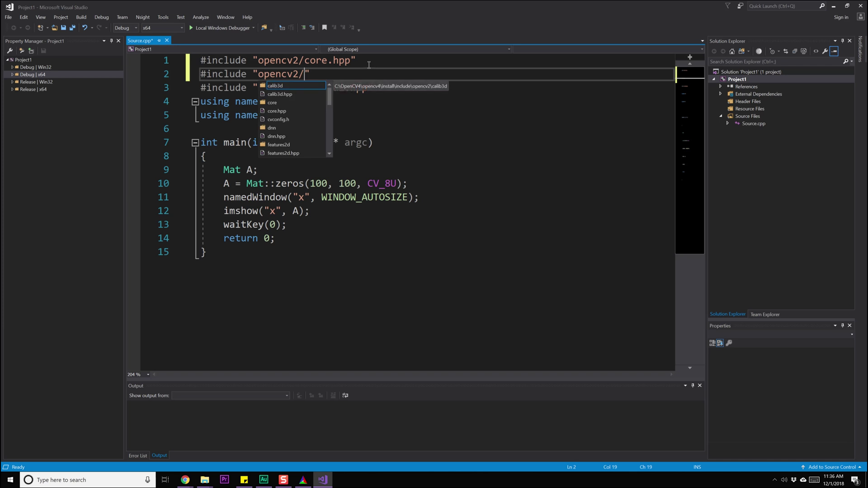
key("Down")
key("Down")
key("Down")
key("Down")
key("Down")
key("Down")
Erase the unfinished include and the leftover empty line 2
key("BackSpace")
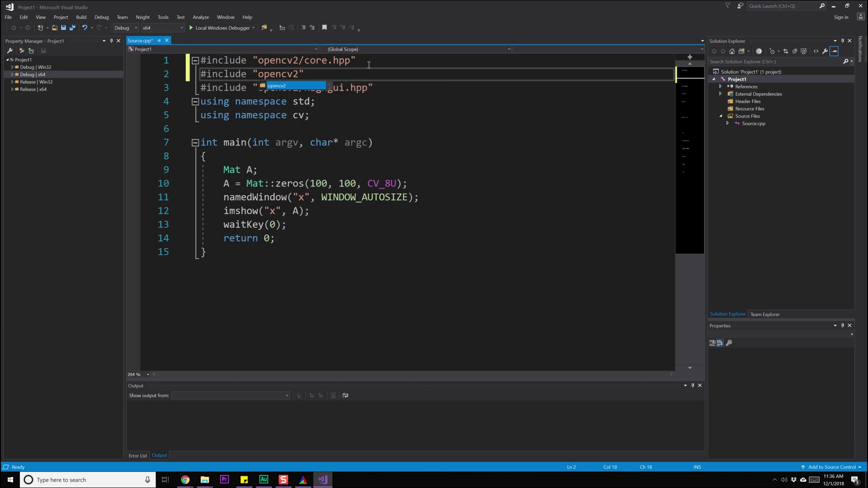
key("BackSpace")
key("BackSpace")
key("BackSpace")
key("BackSpace")
key("BackSpace")
key("BackSpace")
key("BackSpace")
key("BackSpace")
key("BackSpace")
key("BackSpace")
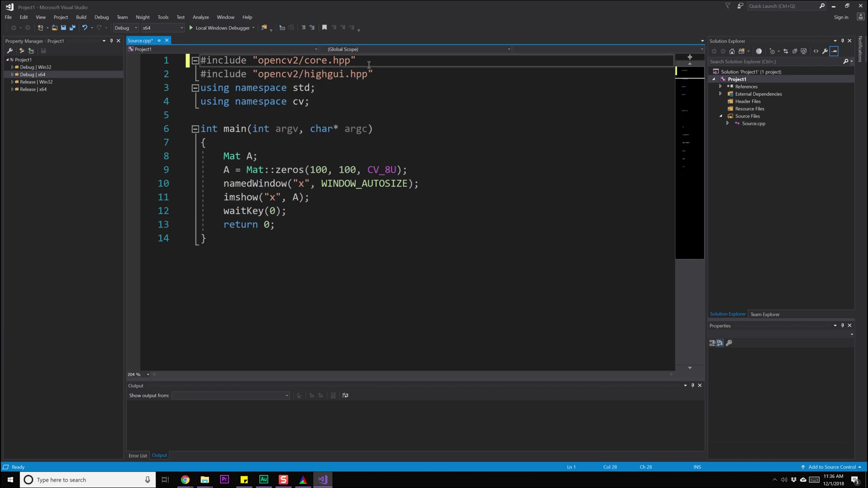
key("ctrl+a")
left_click(384, 98)
Edit Additional Library Directories under Linker > General for Debug x64
right_click(30, 75)
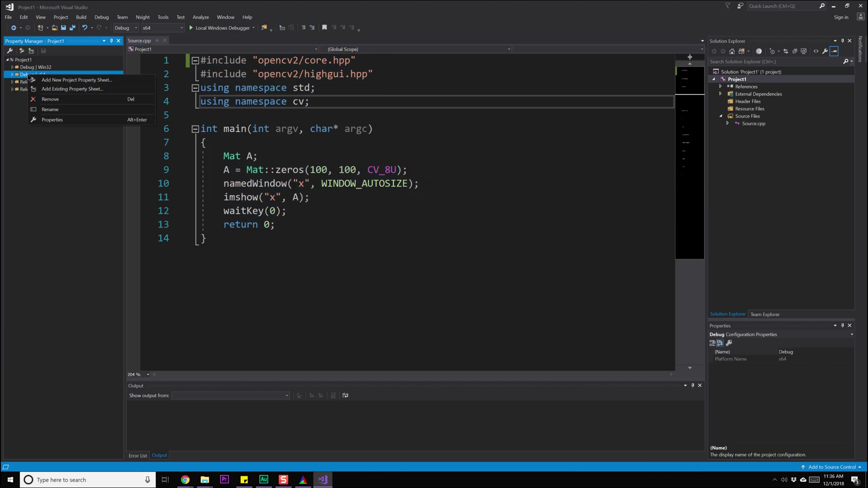
left_click(52, 116)
left_click_drag(317, 107, 351, 66)
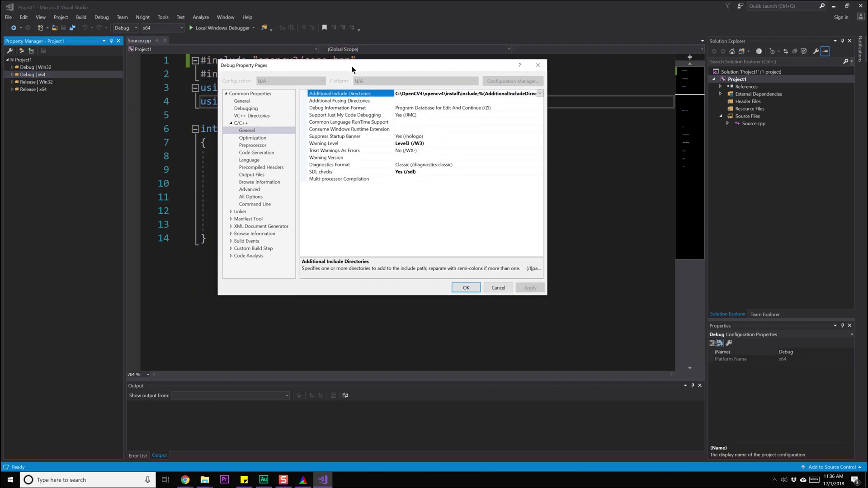
left_click(242, 212)
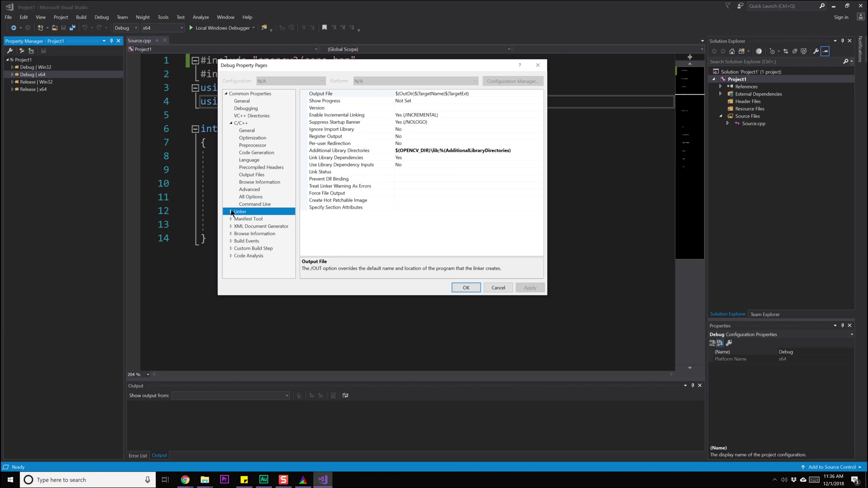
left_click(324, 151)
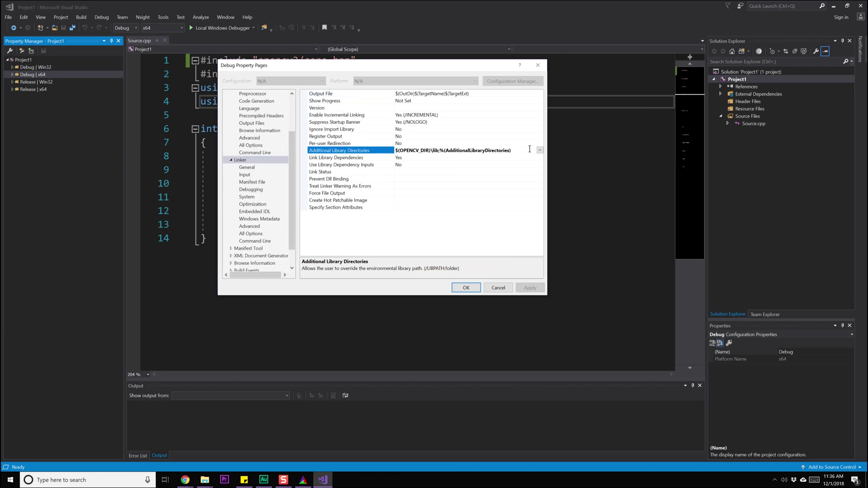
left_click(540, 150)
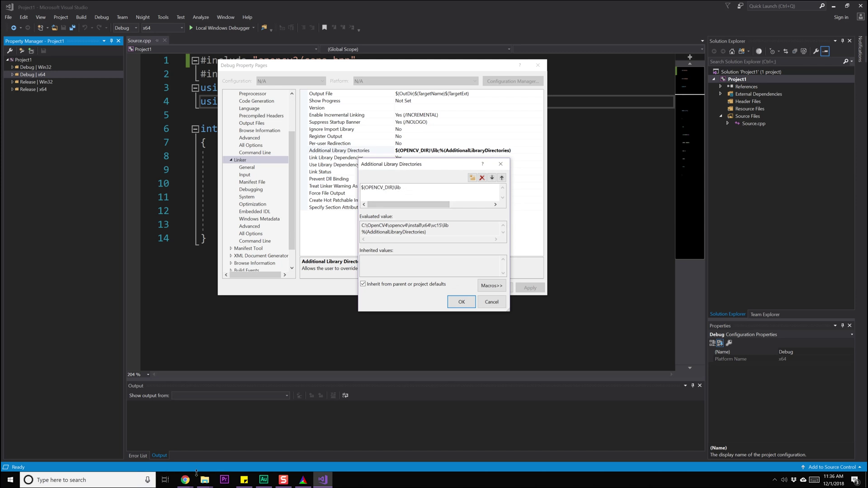
Verify the install\x64\vc15\lib path in File Explorer and accept $(OPENCV_DIR)\lib
left_click(227, 388)
left_click(198, 67)
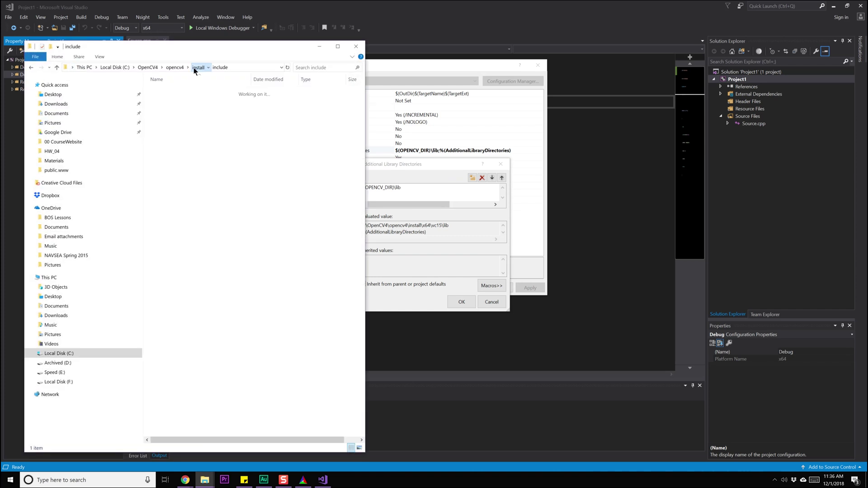
double_click(167, 109)
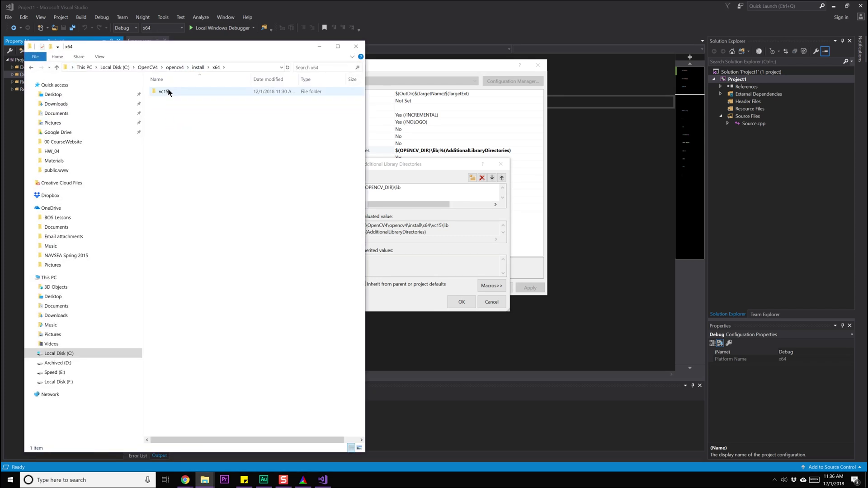
double_click(168, 88)
double_click(169, 96)
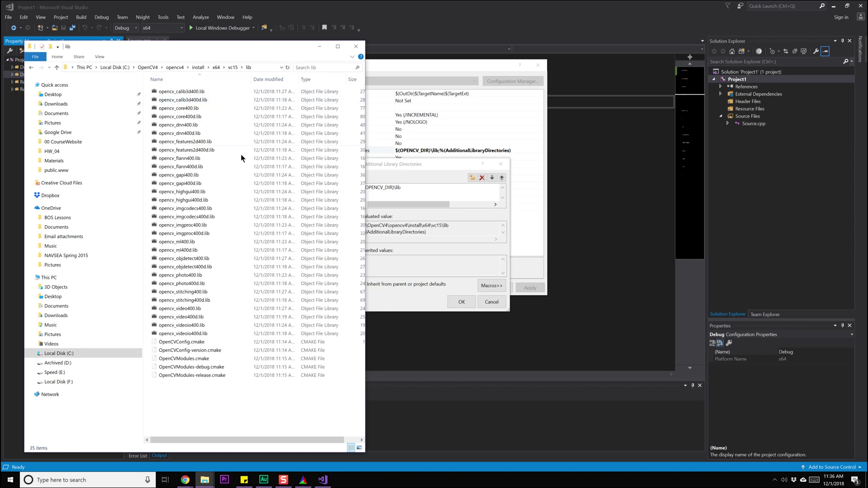
left_click(66, 66)
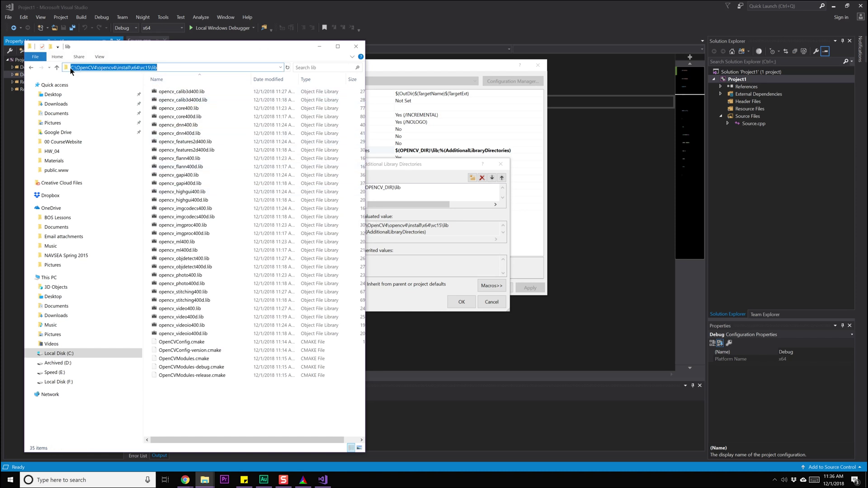
left_click(318, 47)
left_click_drag(395, 165, 437, 164)
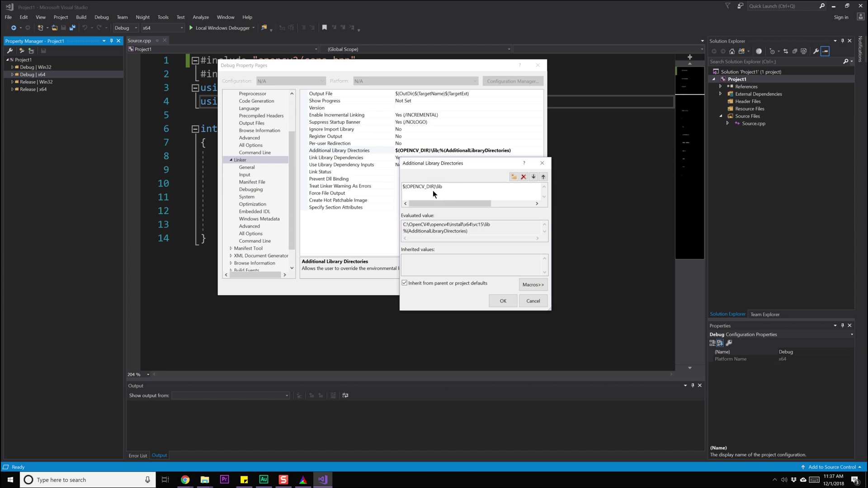
left_click(503, 301)
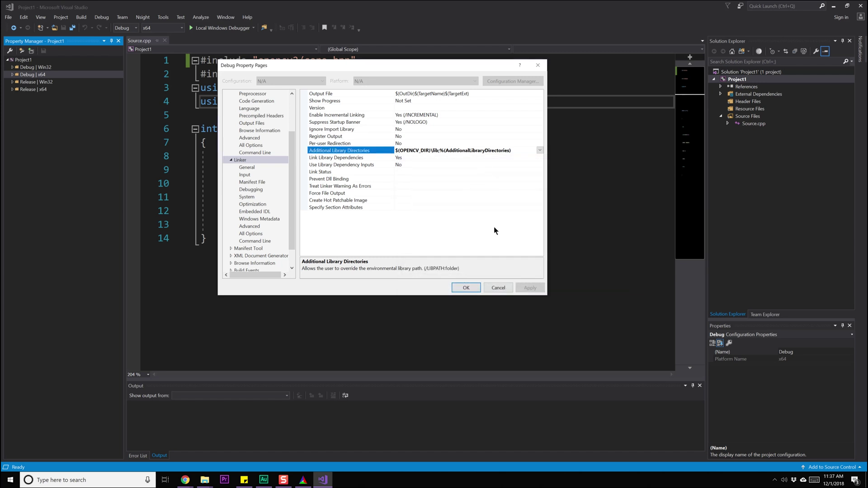
left_click(256, 175)
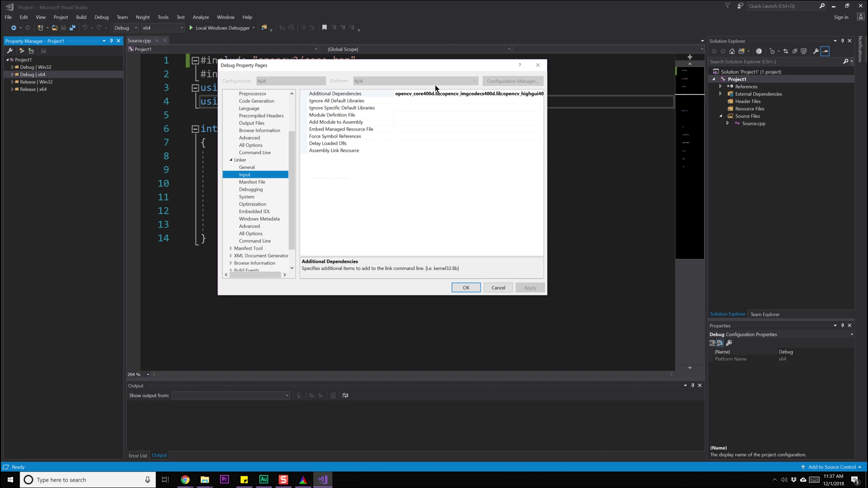
Review the Additional Dependencies list, including opencv_core400d.lib, and close the property pages
left_click(438, 93)
left_click(539, 93)
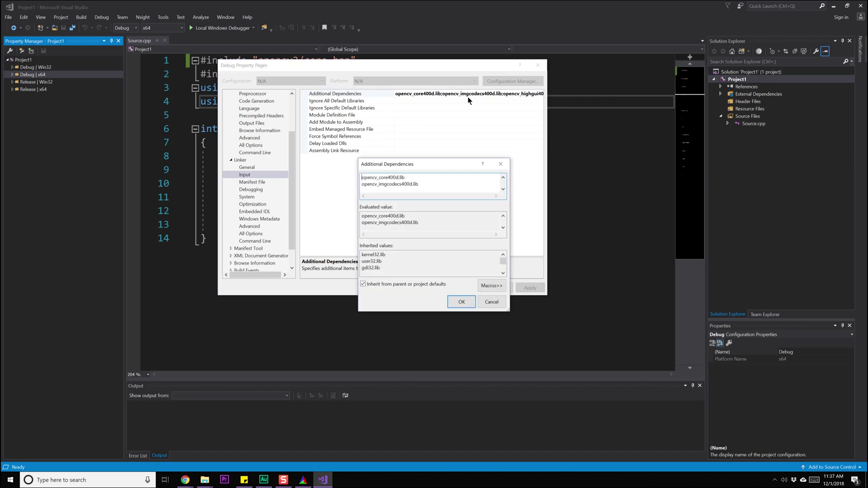
left_click(387, 177)
left_click(462, 301)
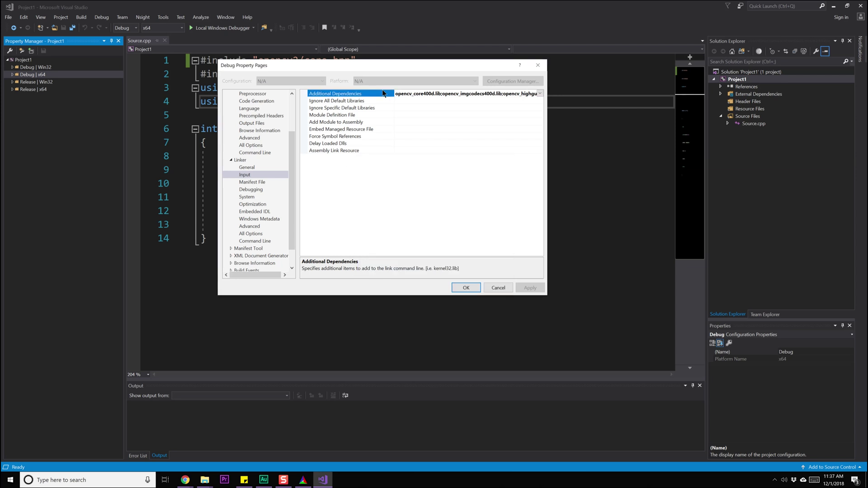
left_click(467, 288)
mouse_move(204, 480)
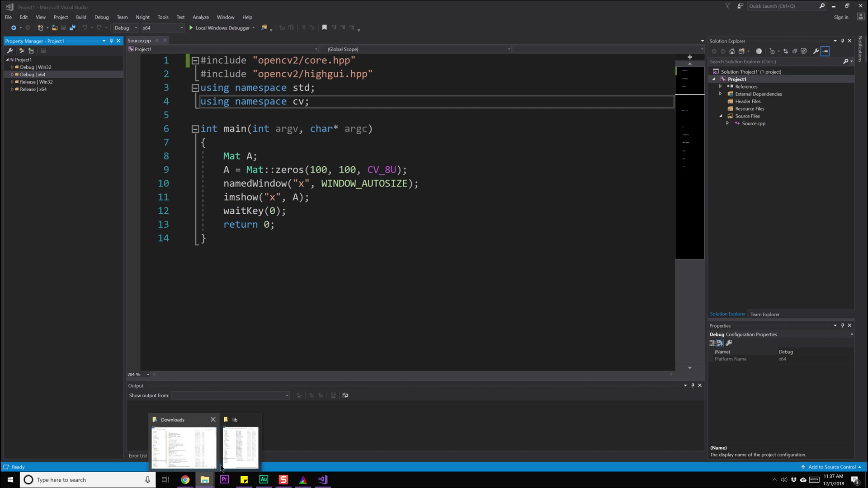
Reopen the vc15 lib folder and inspect opencv_core400.lib and opencv_highgui400d.lib
left_click(238, 461)
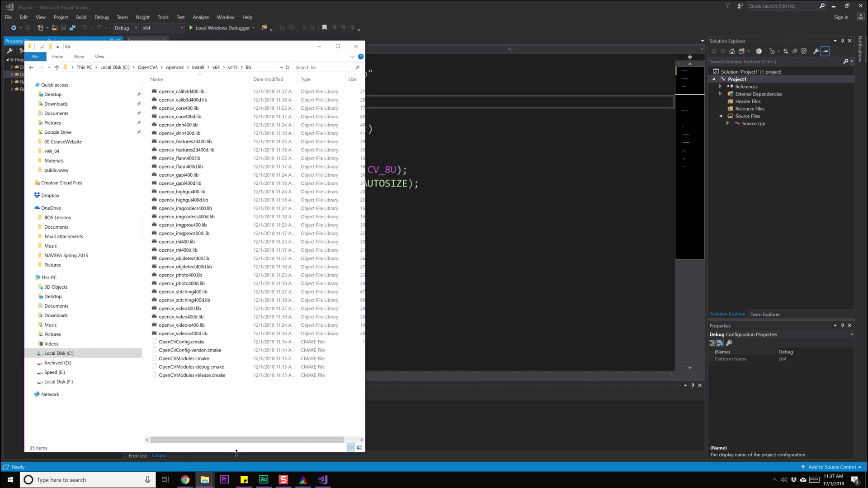
left_click(232, 68)
double_click(170, 101)
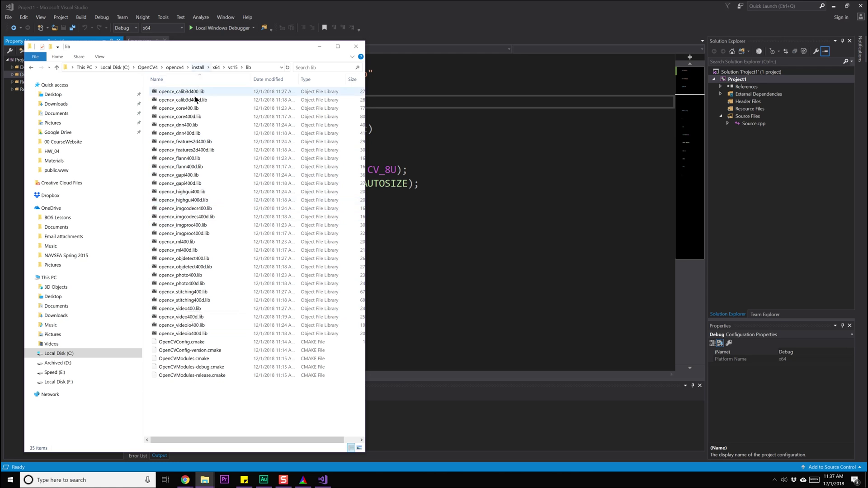
left_click(197, 109)
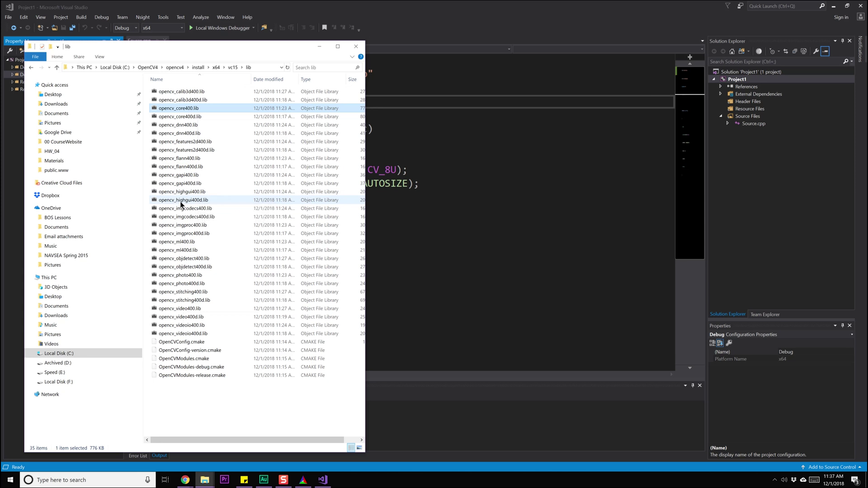
left_click(177, 201)
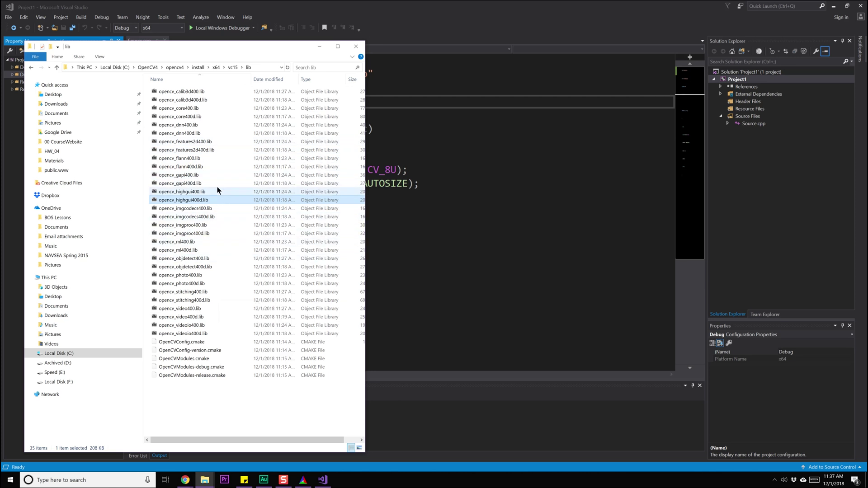
Run the test program in Local Windows Debugger, view its blank image window, then stop debugging
left_click(320, 47)
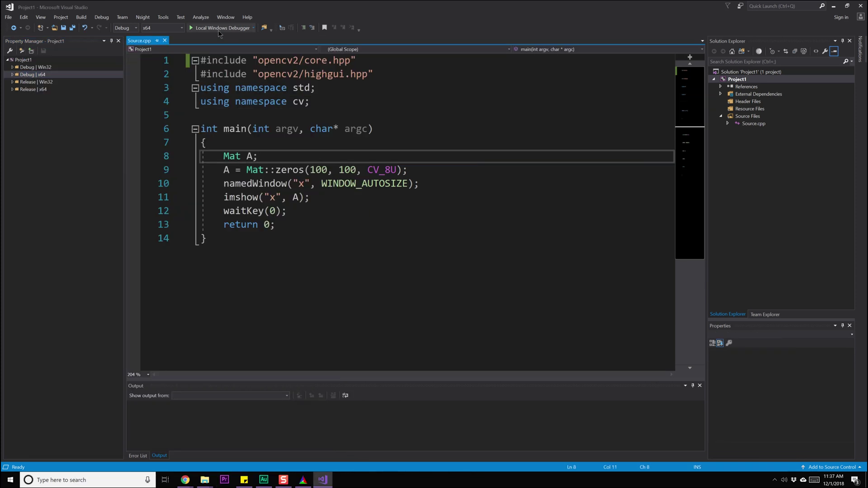
left_click(219, 28)
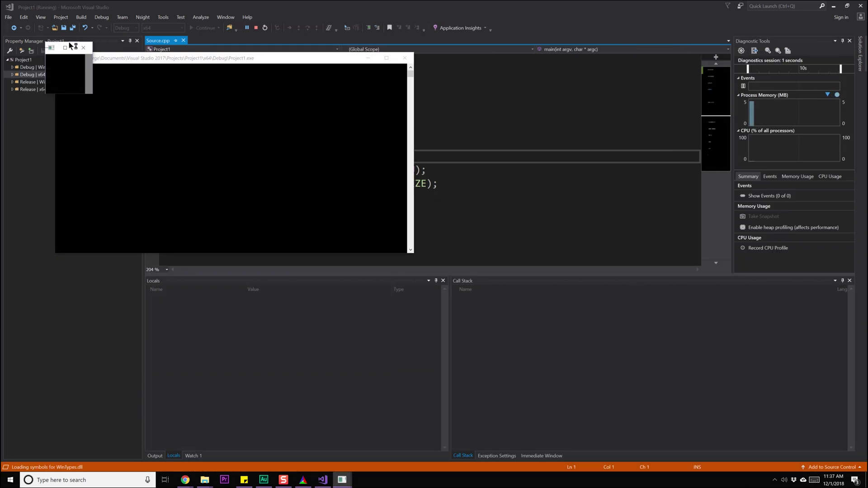
left_click(51, 48)
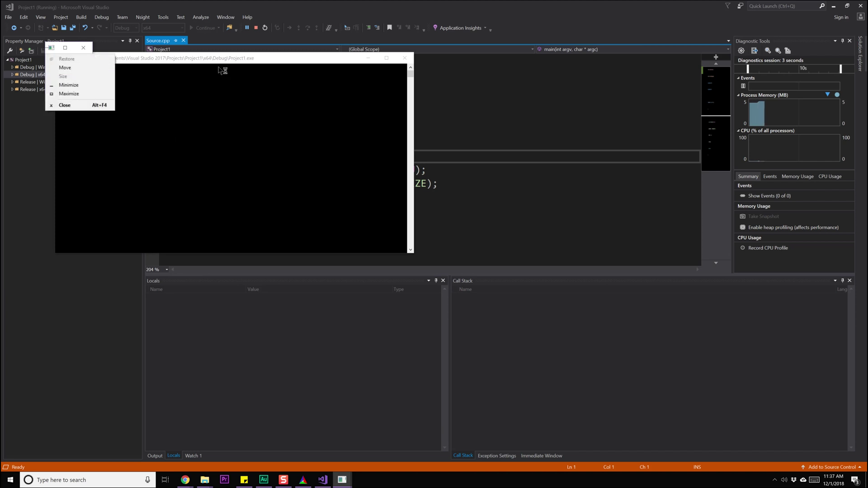
mouse_move(218, 61)
left_mouse_down()
mouse_move(261, 266)
mouse_move(260, 259)
left_mouse_up()
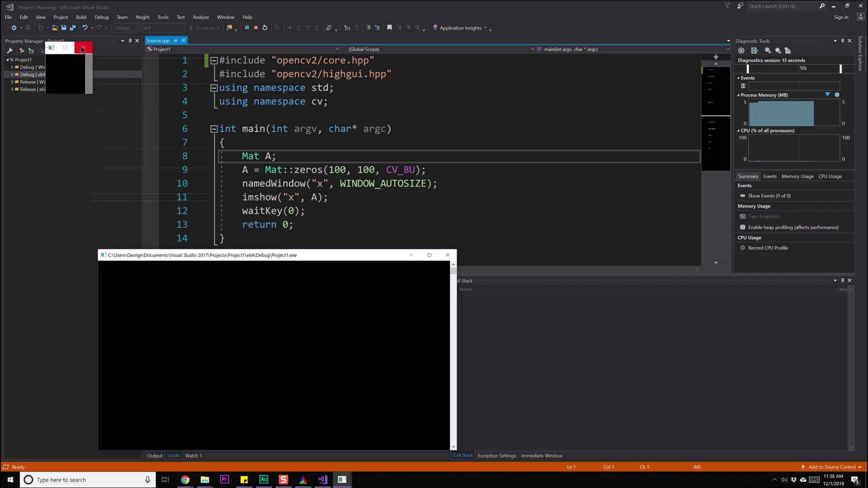
left_click(261, 28)
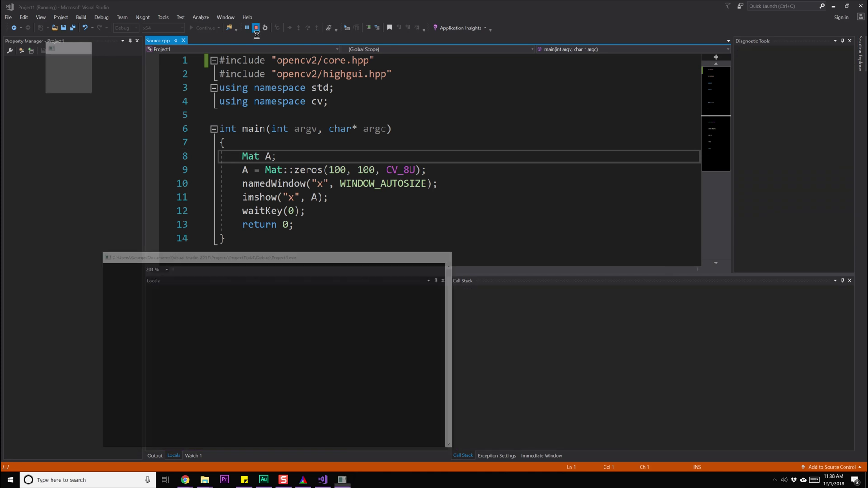